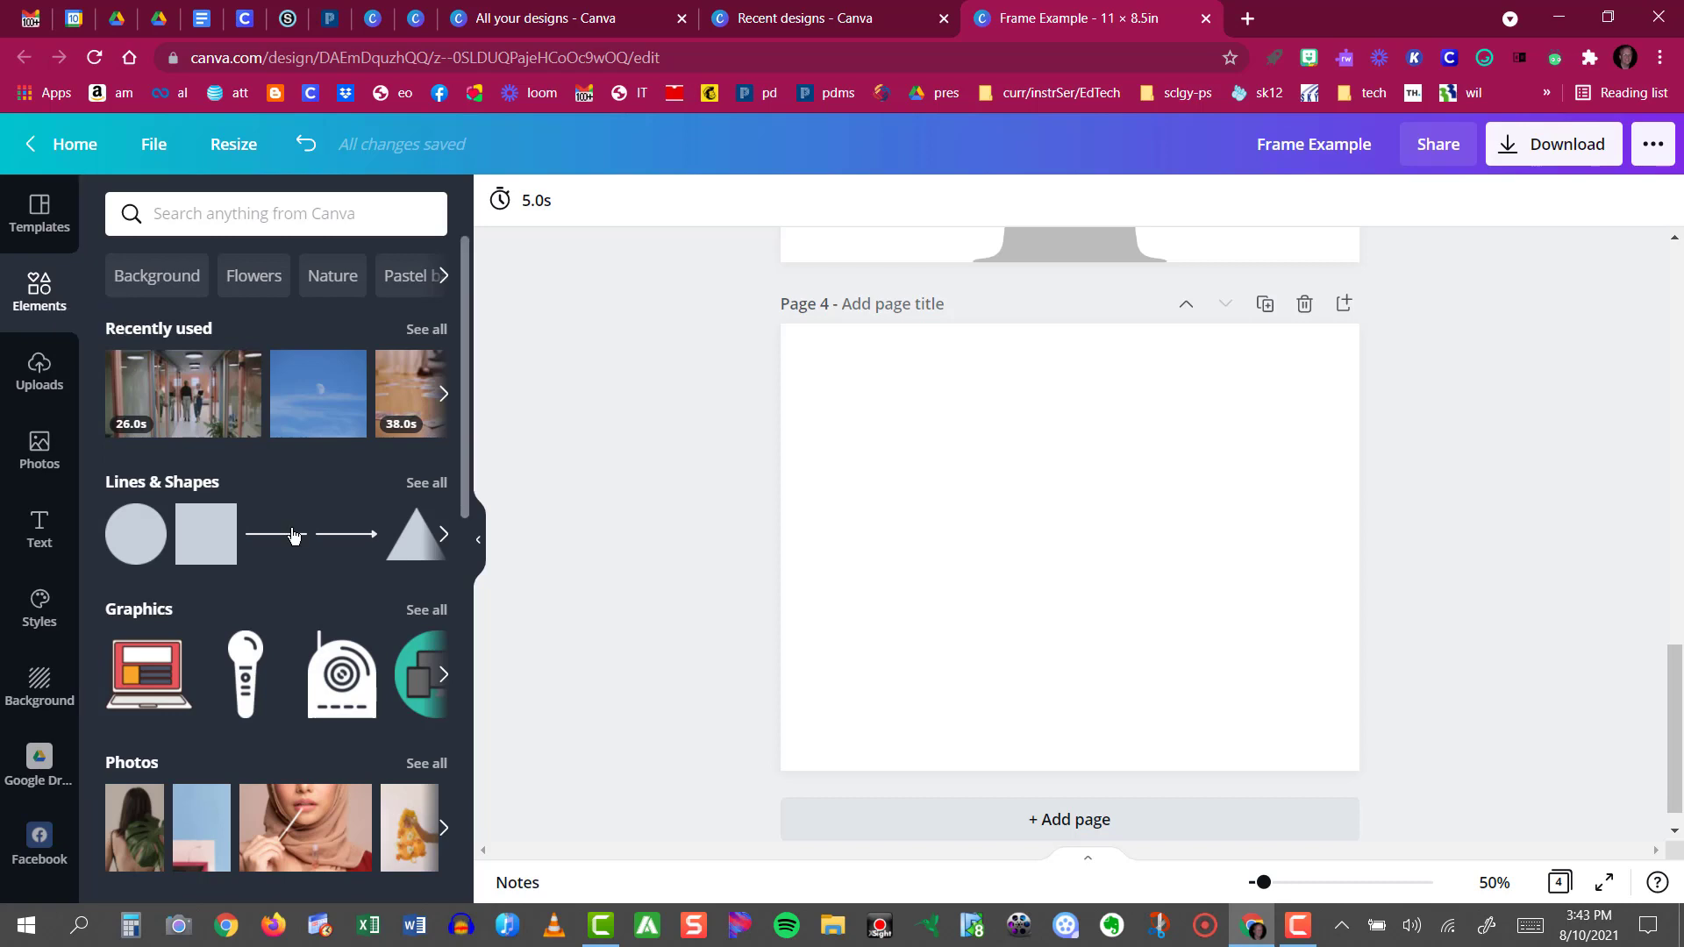
Scroll the Elements panel to Grids and expand it to show every grid layout.
scroll(294, 535, down, 10)
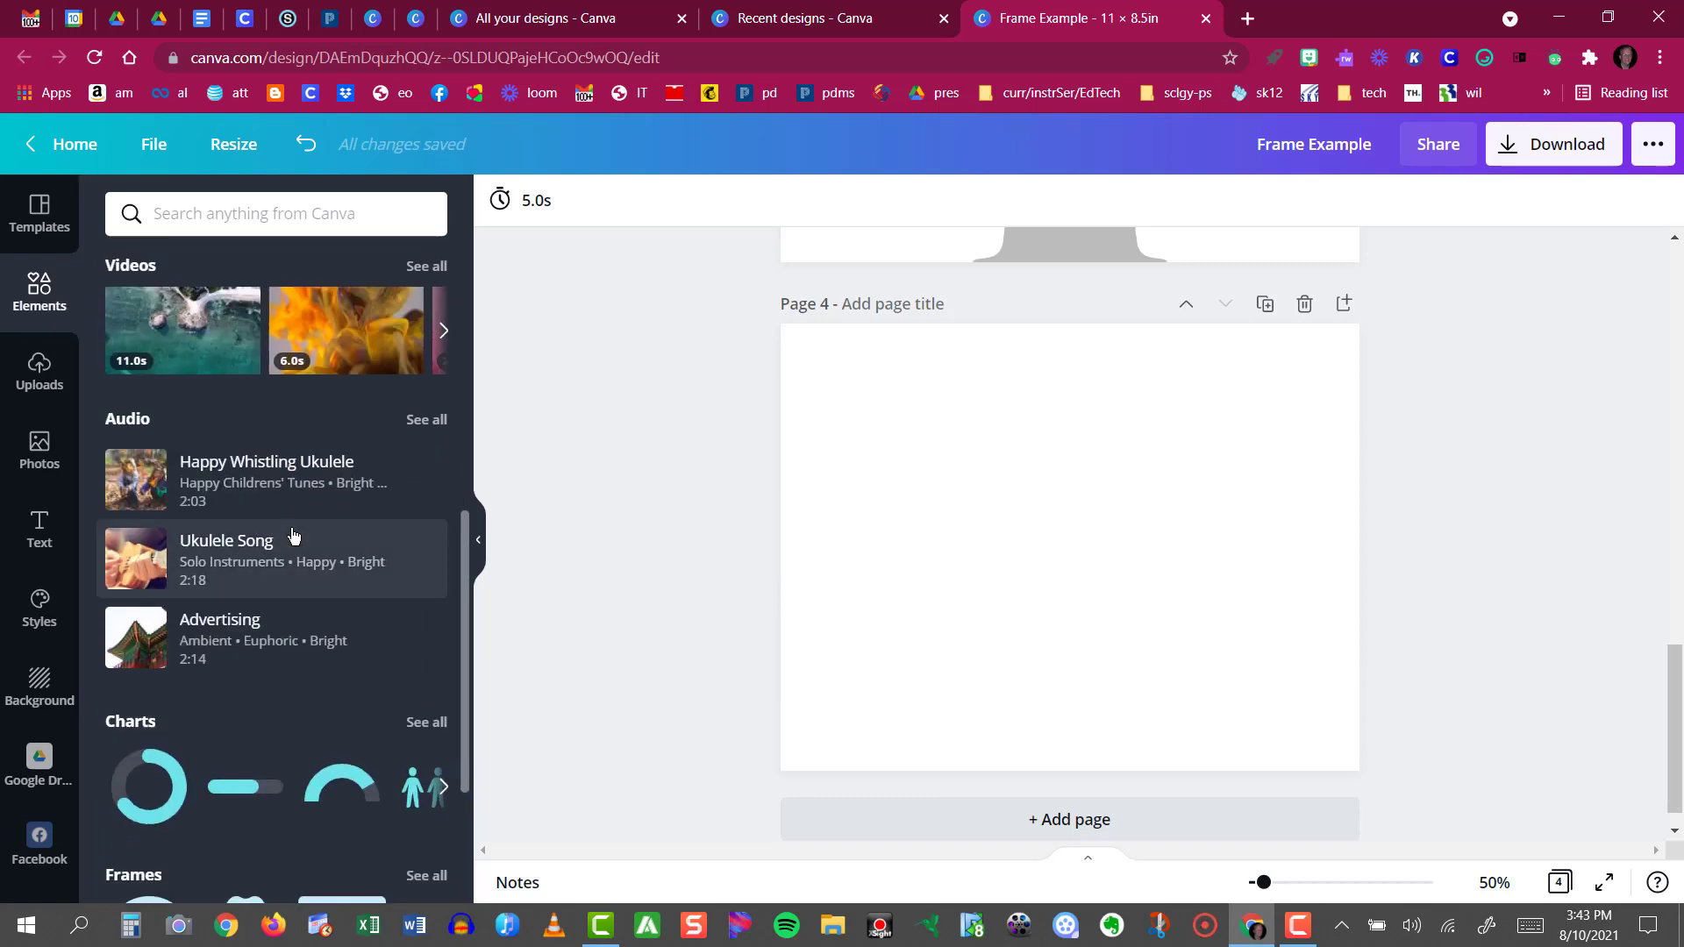
scroll(294, 535, down, 1)
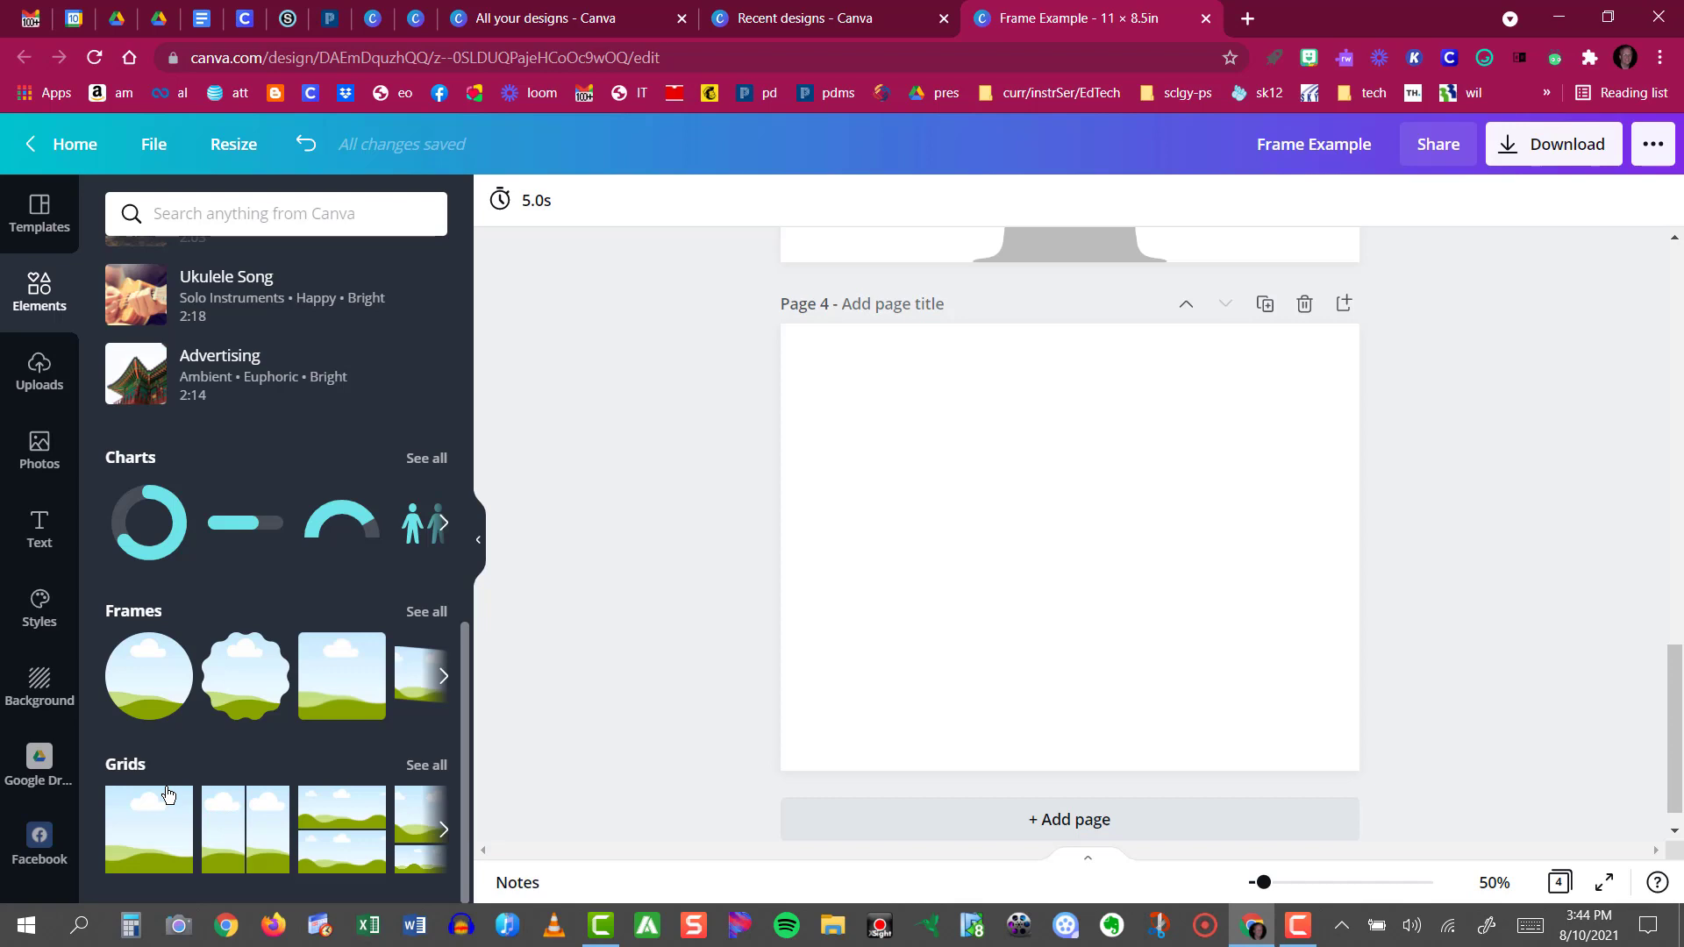
click(428, 768)
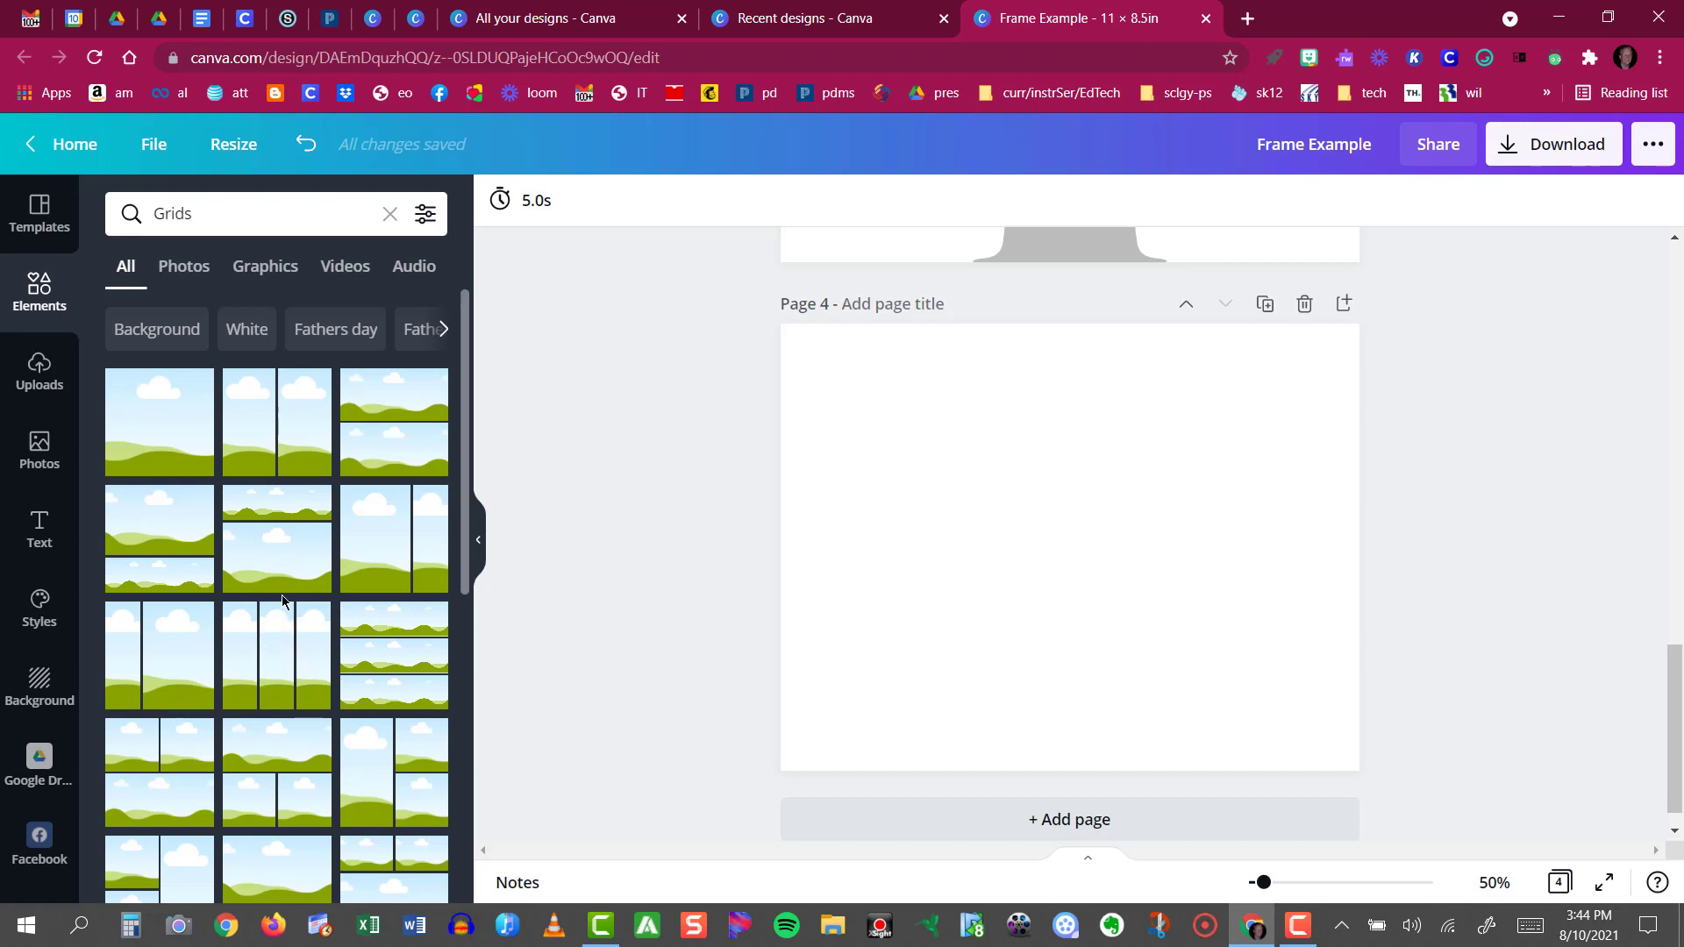
scroll(281, 632, down, 1)
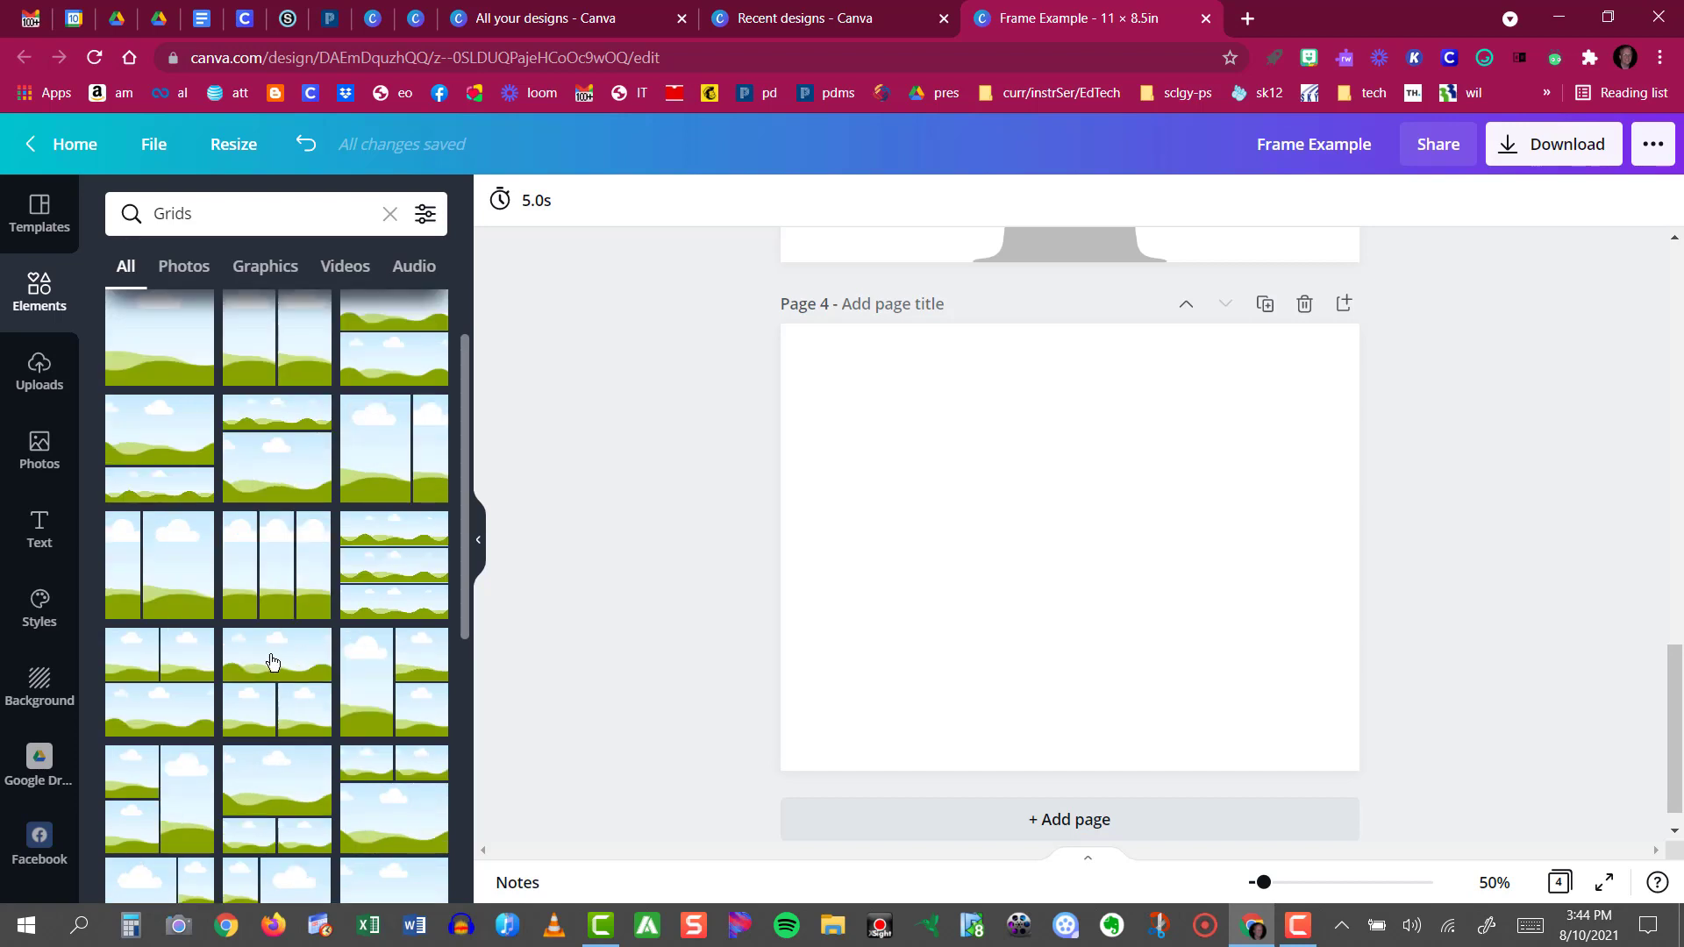
Drag the one-over-two photo grid layout onto page 4.
drag(270, 662, 900, 537)
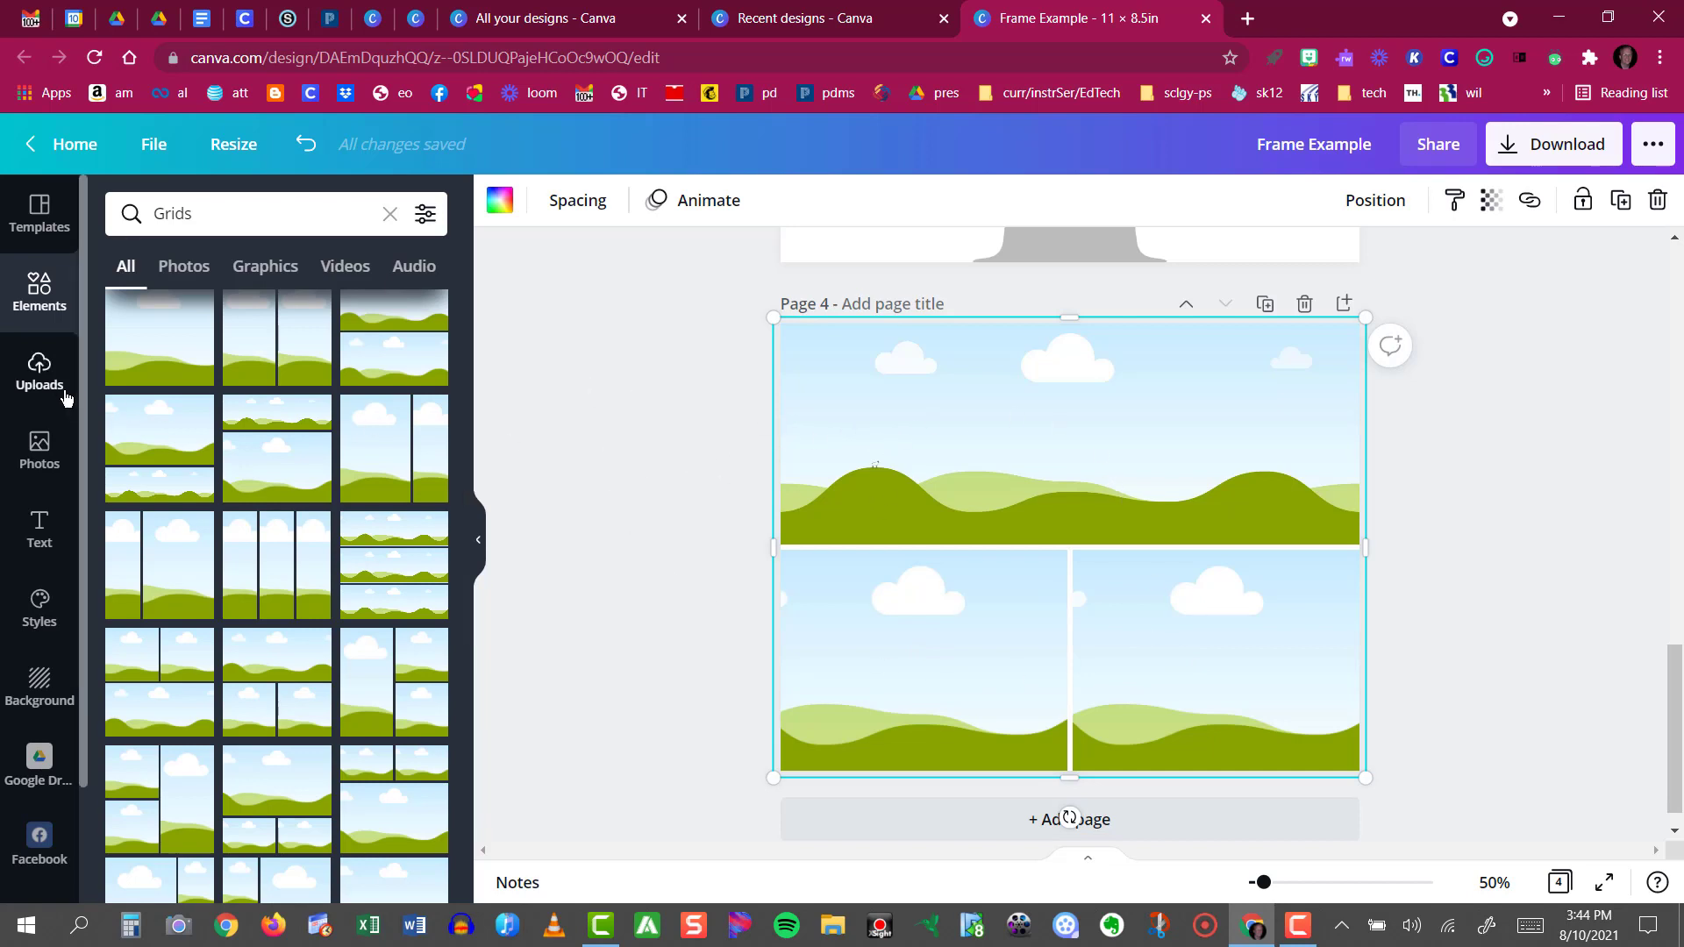
Add the leaping orca photo from Uploads and drop it into the grid's wide top cell.
click(41, 376)
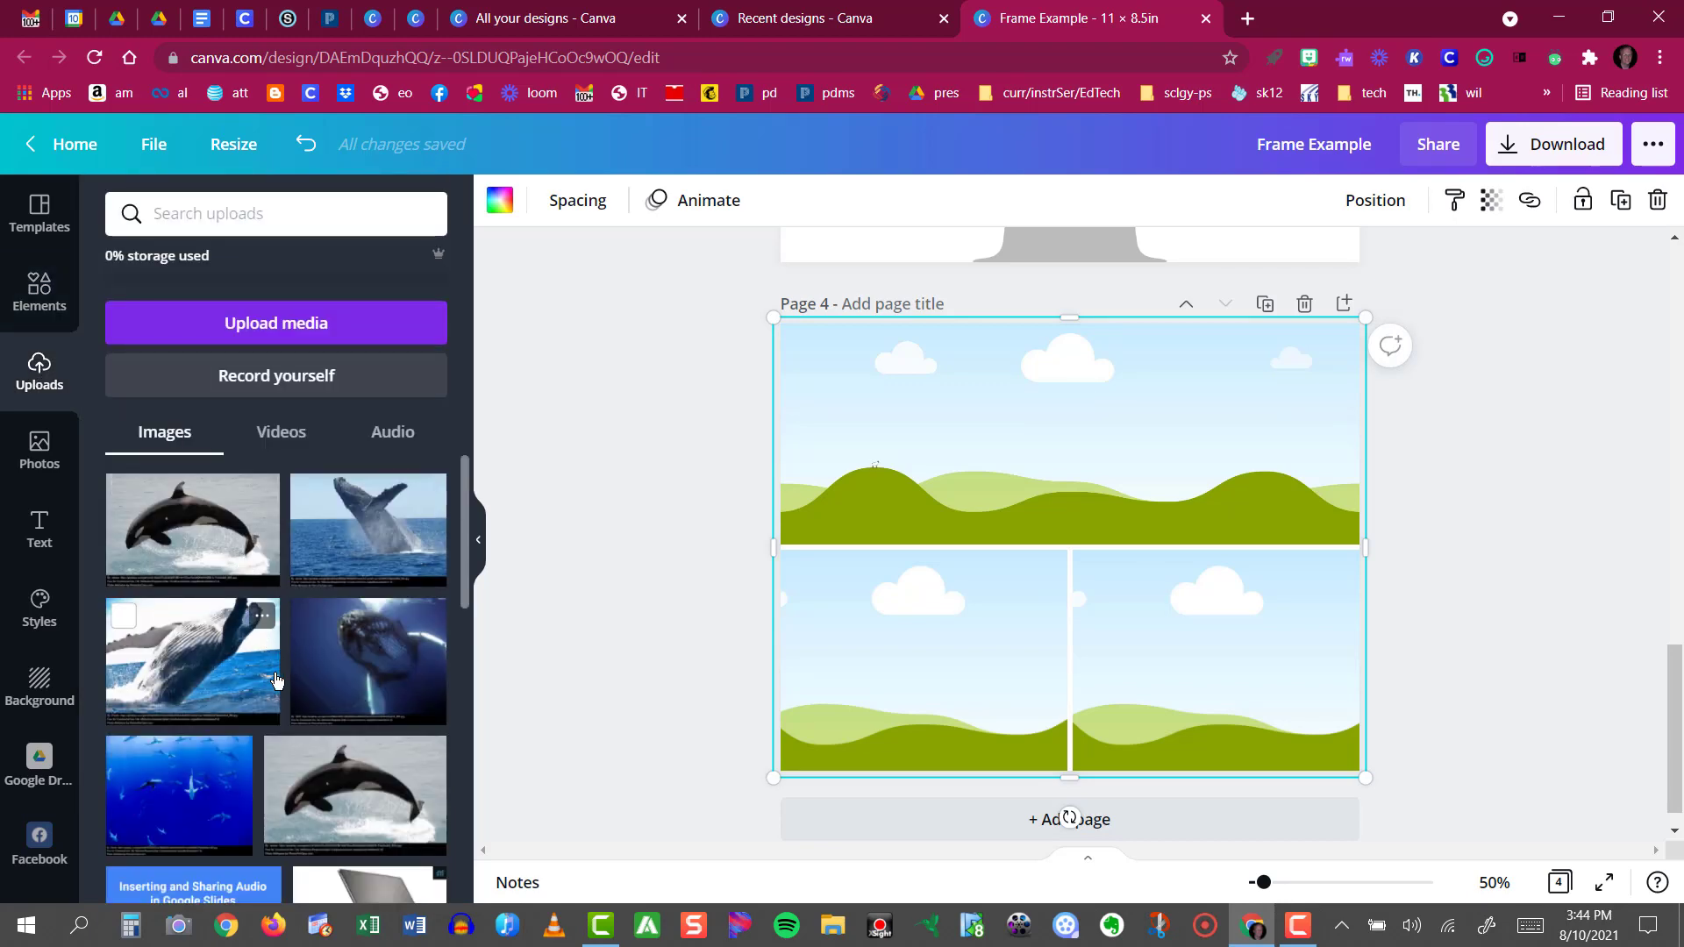
scroll(275, 678, down, 1)
scroll(228, 527, up, 1)
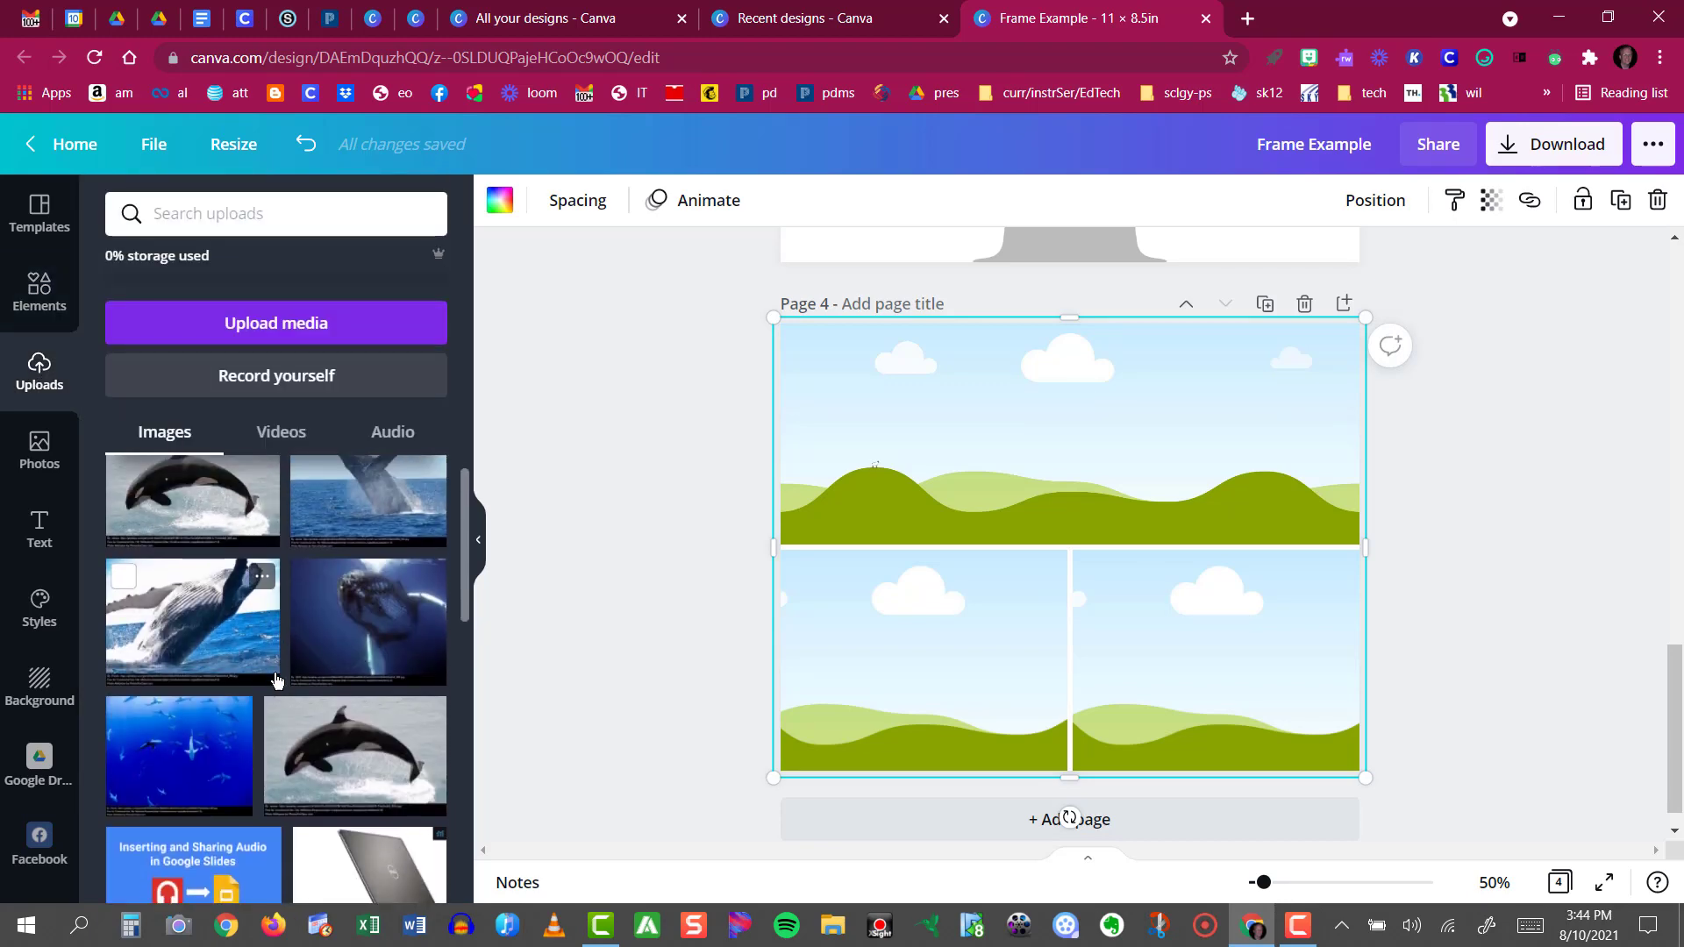
click(219, 525)
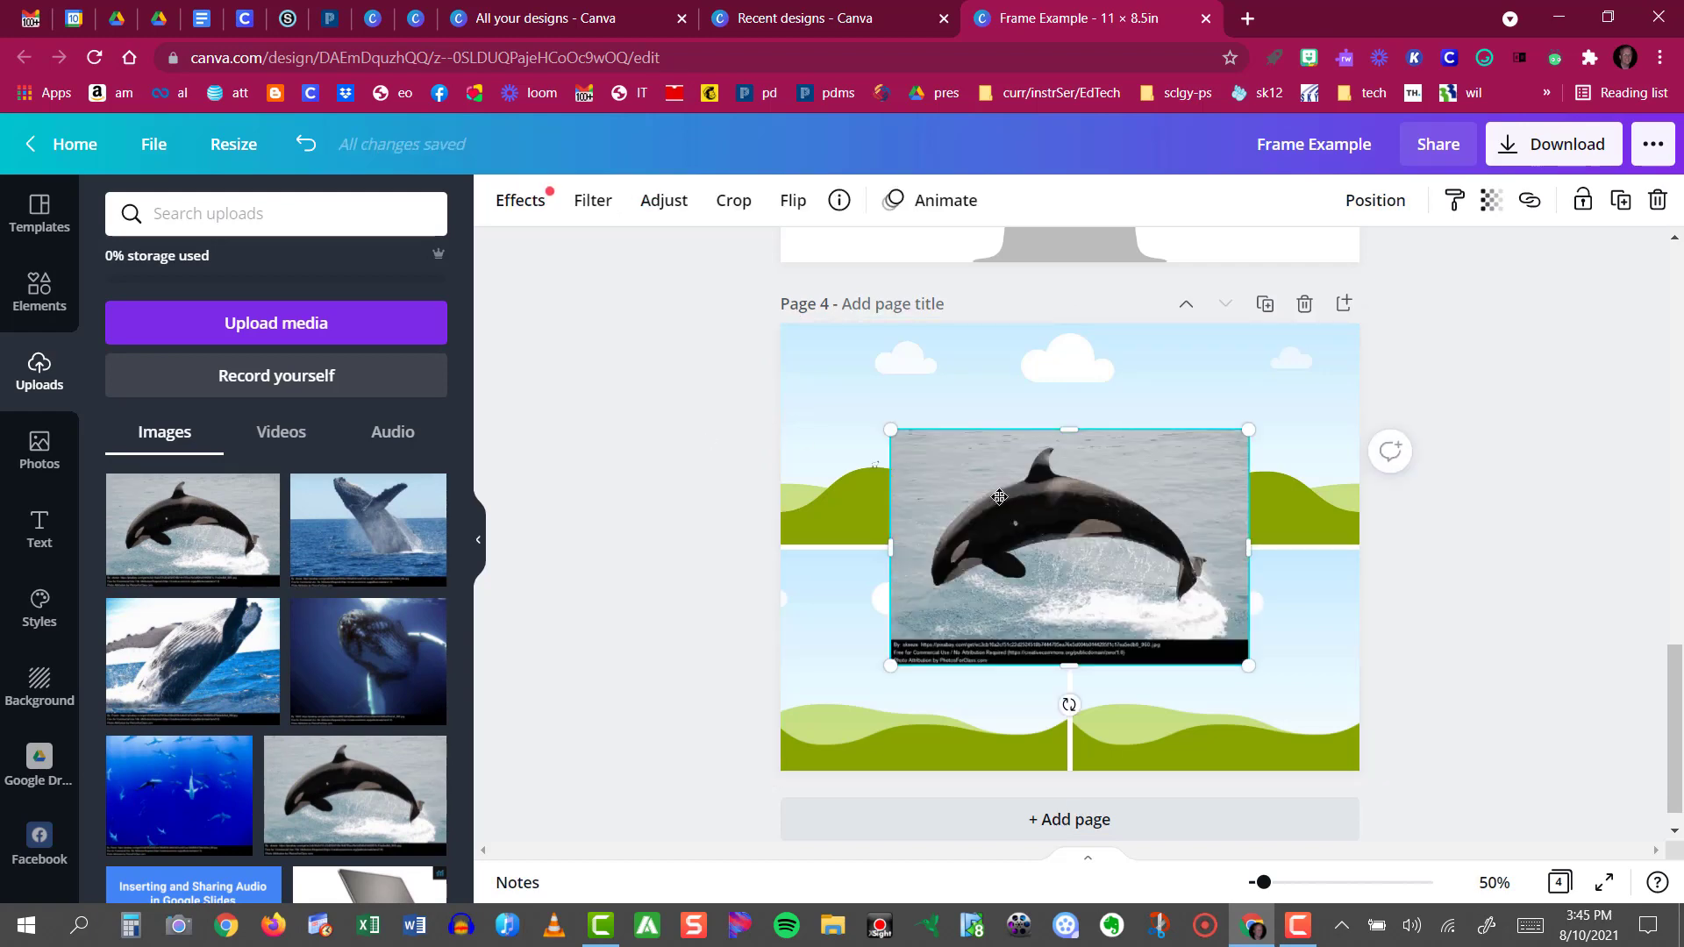
drag(999, 498, 988, 408)
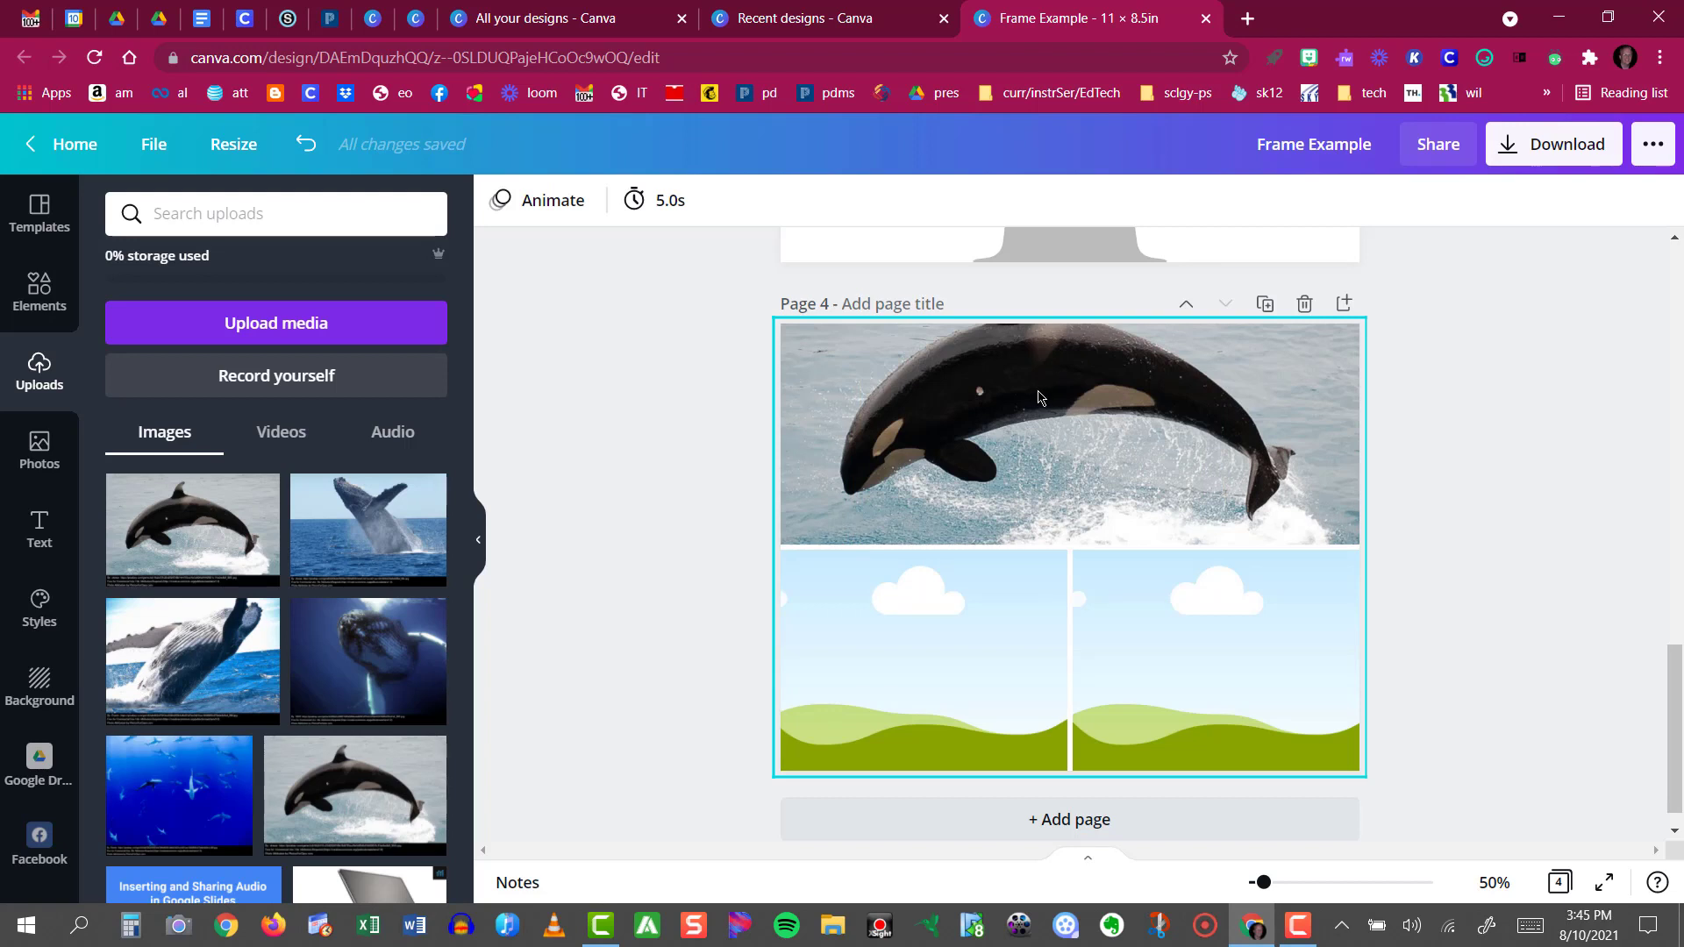
Crop the orca photo in the top cell, shifting it down within the frame.
click(1020, 388)
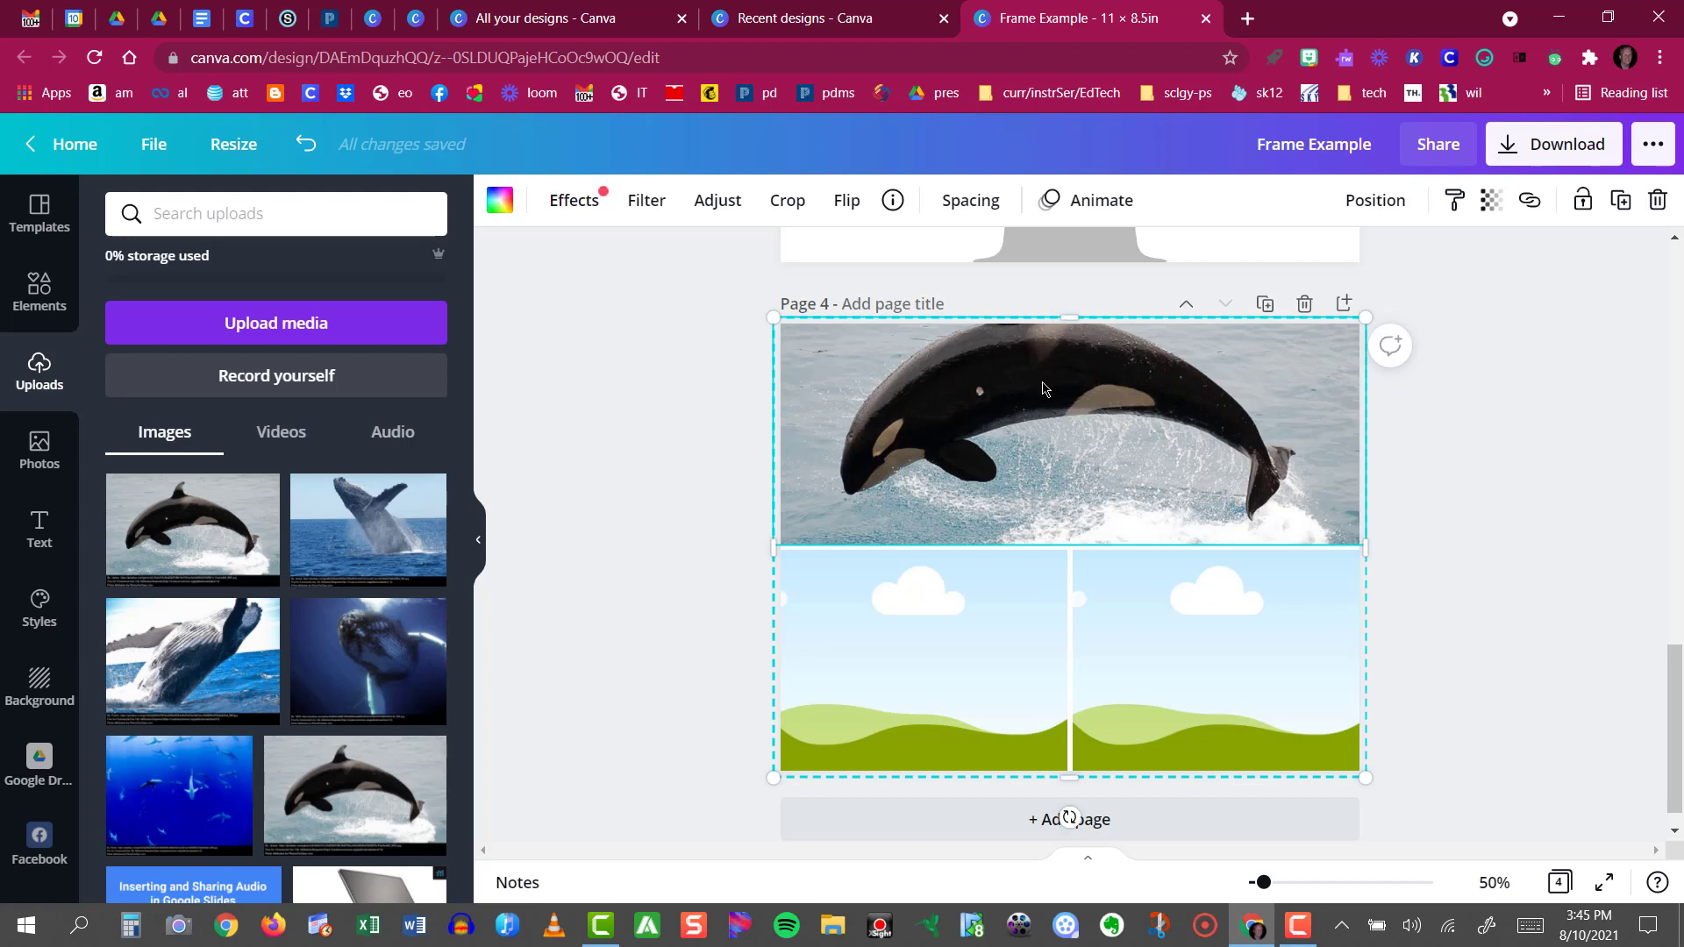
click(787, 201)
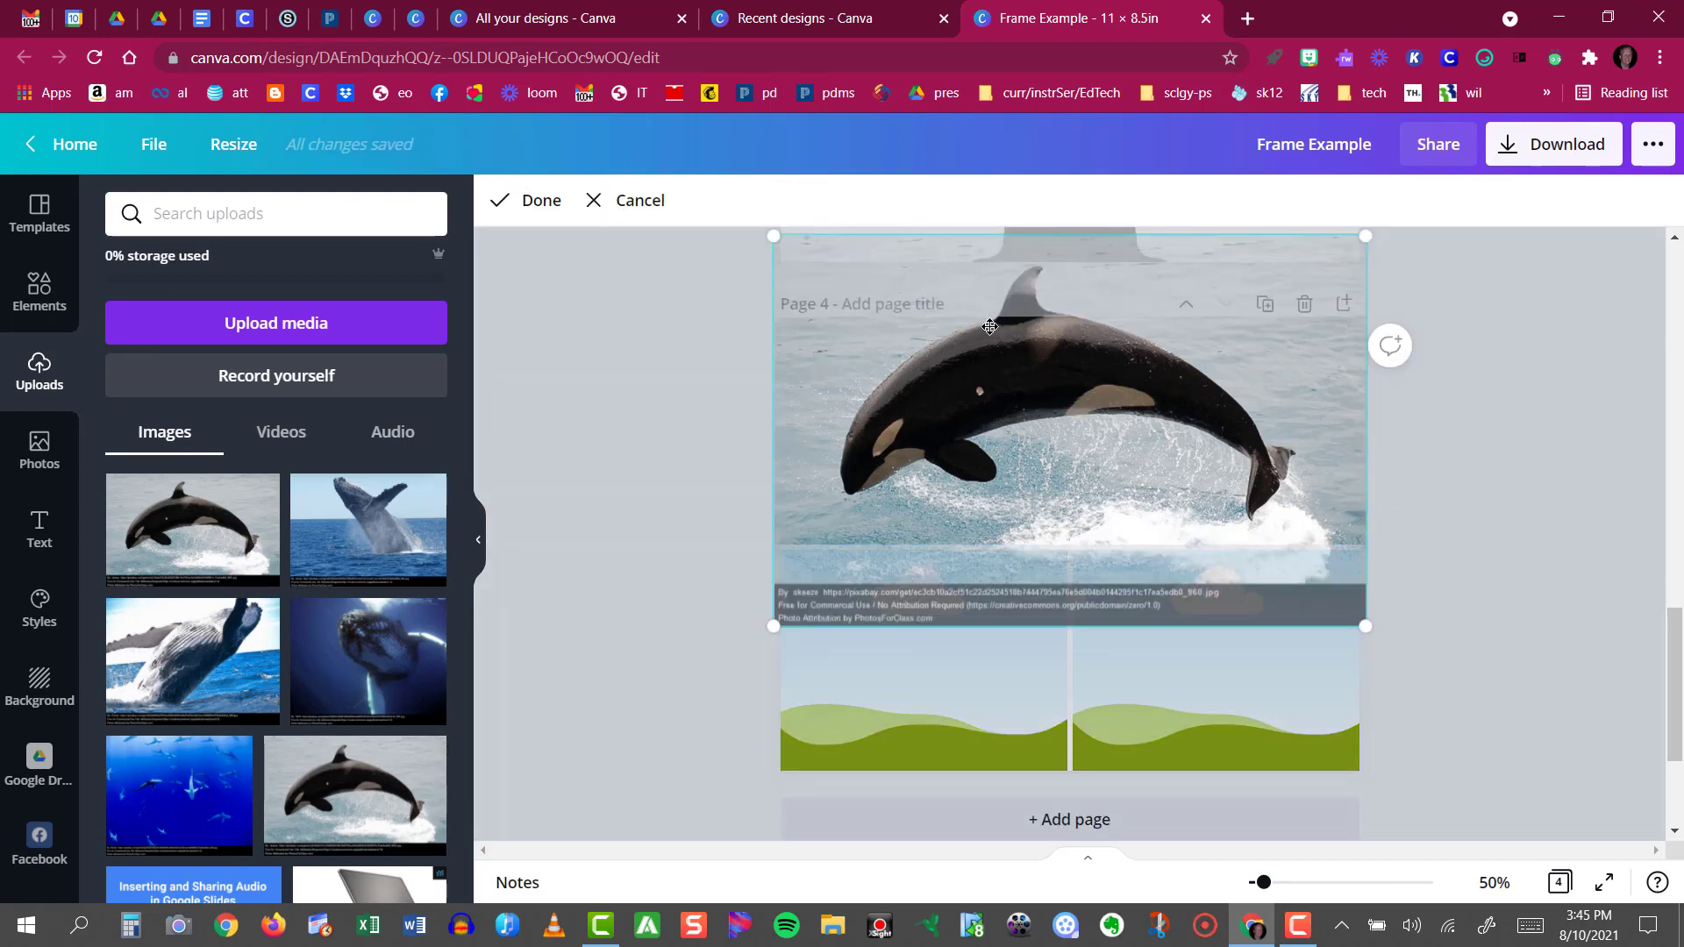
drag(1036, 349, 1038, 414)
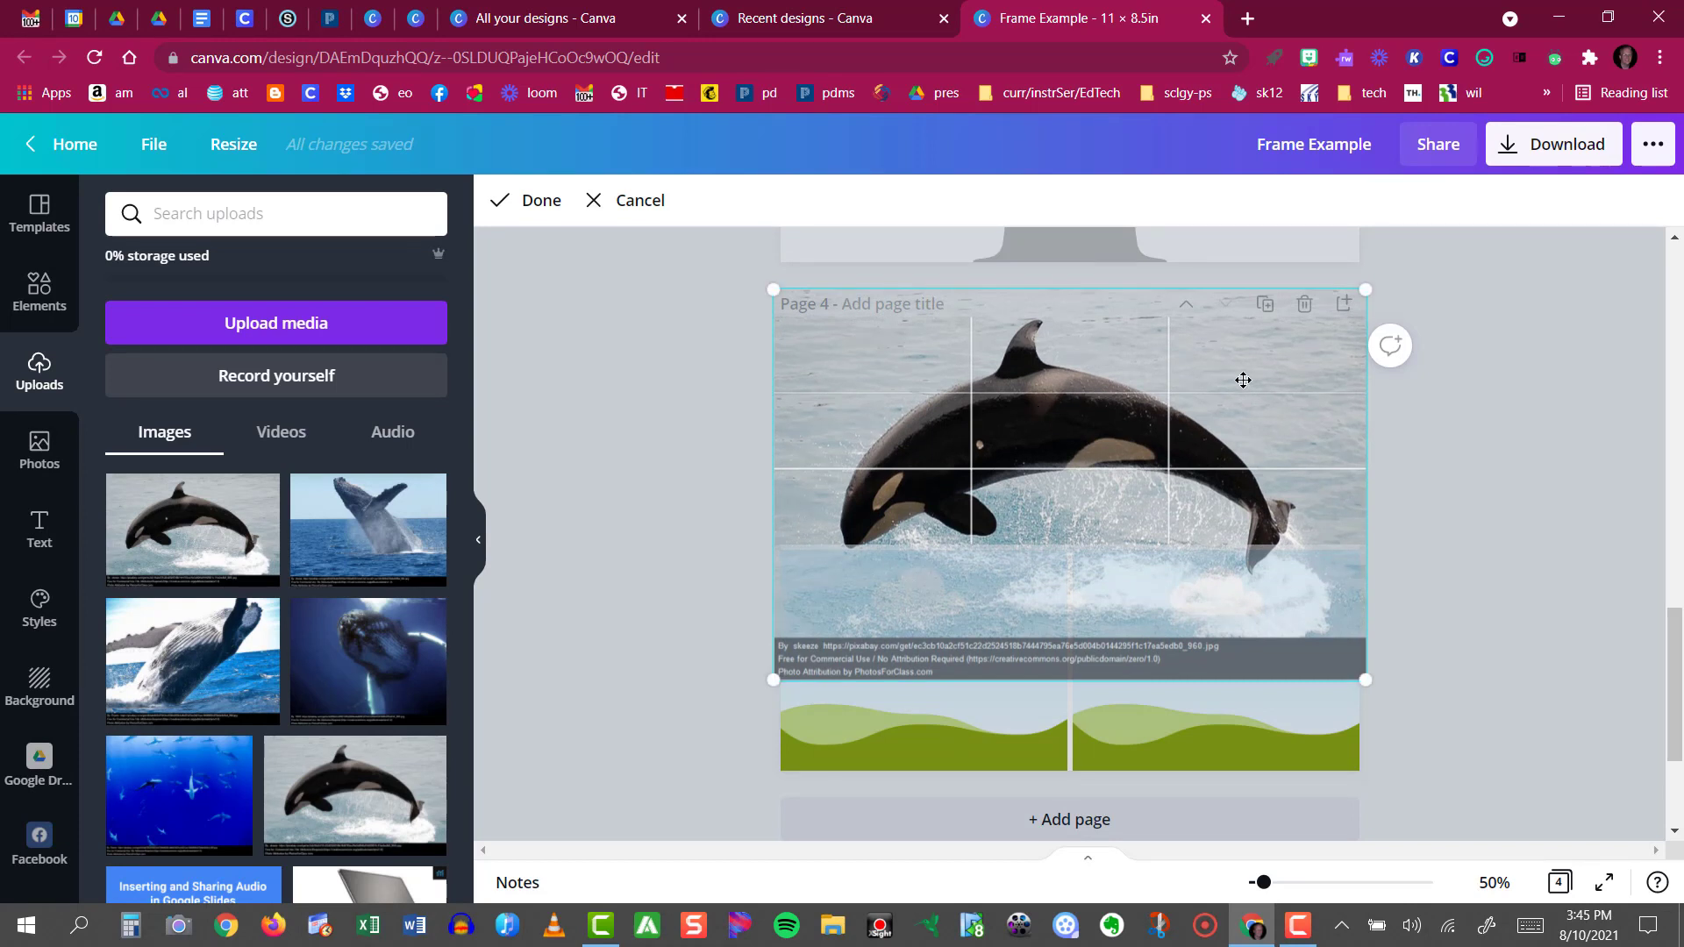
click(523, 209)
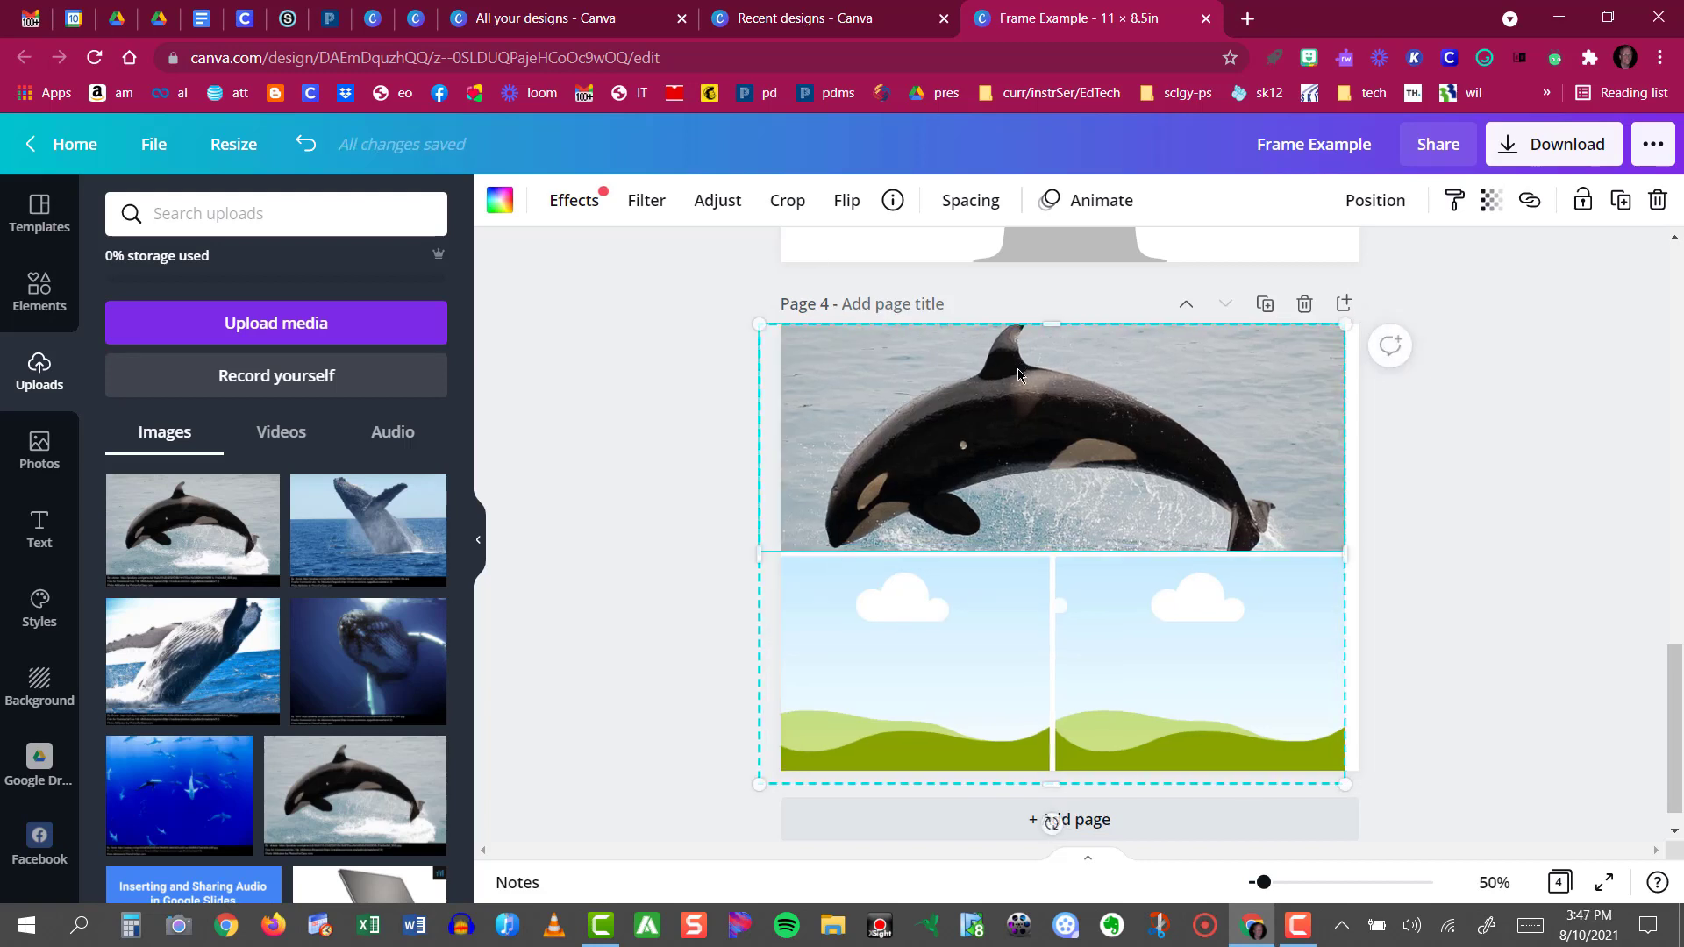
Undo back to the empty grid and re-drop the orca photo into the top cell.
key(ctrl+z)
key(ctrl+z)
key(ctrl+z)
key(ctrl+z)
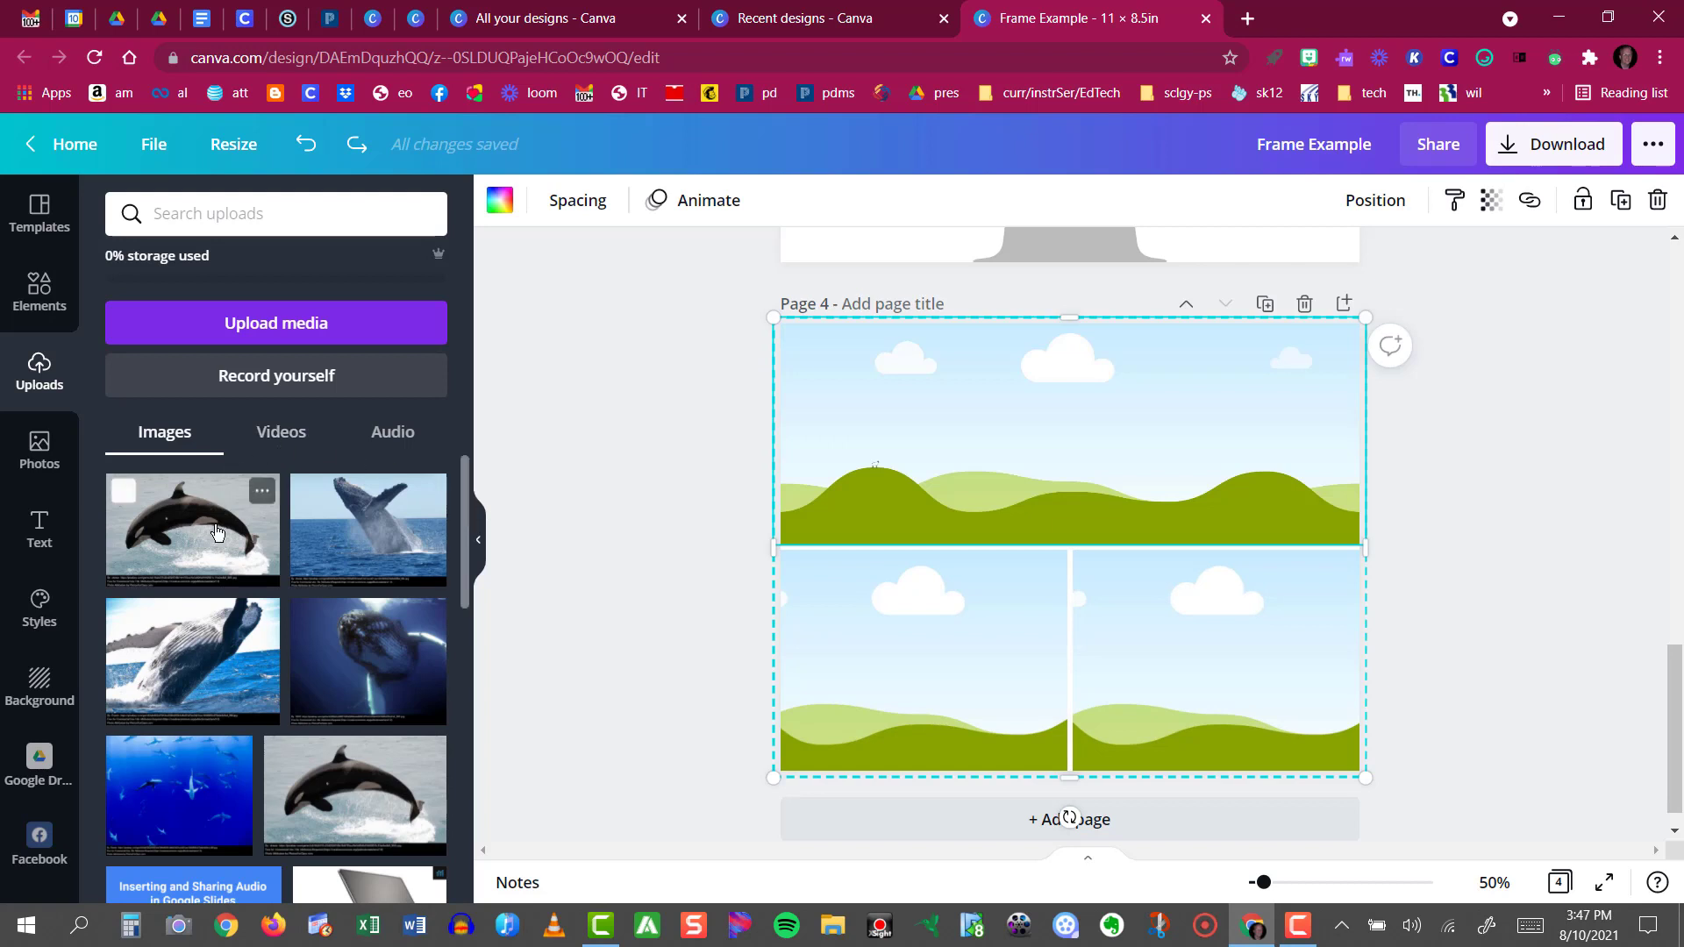
click(187, 526)
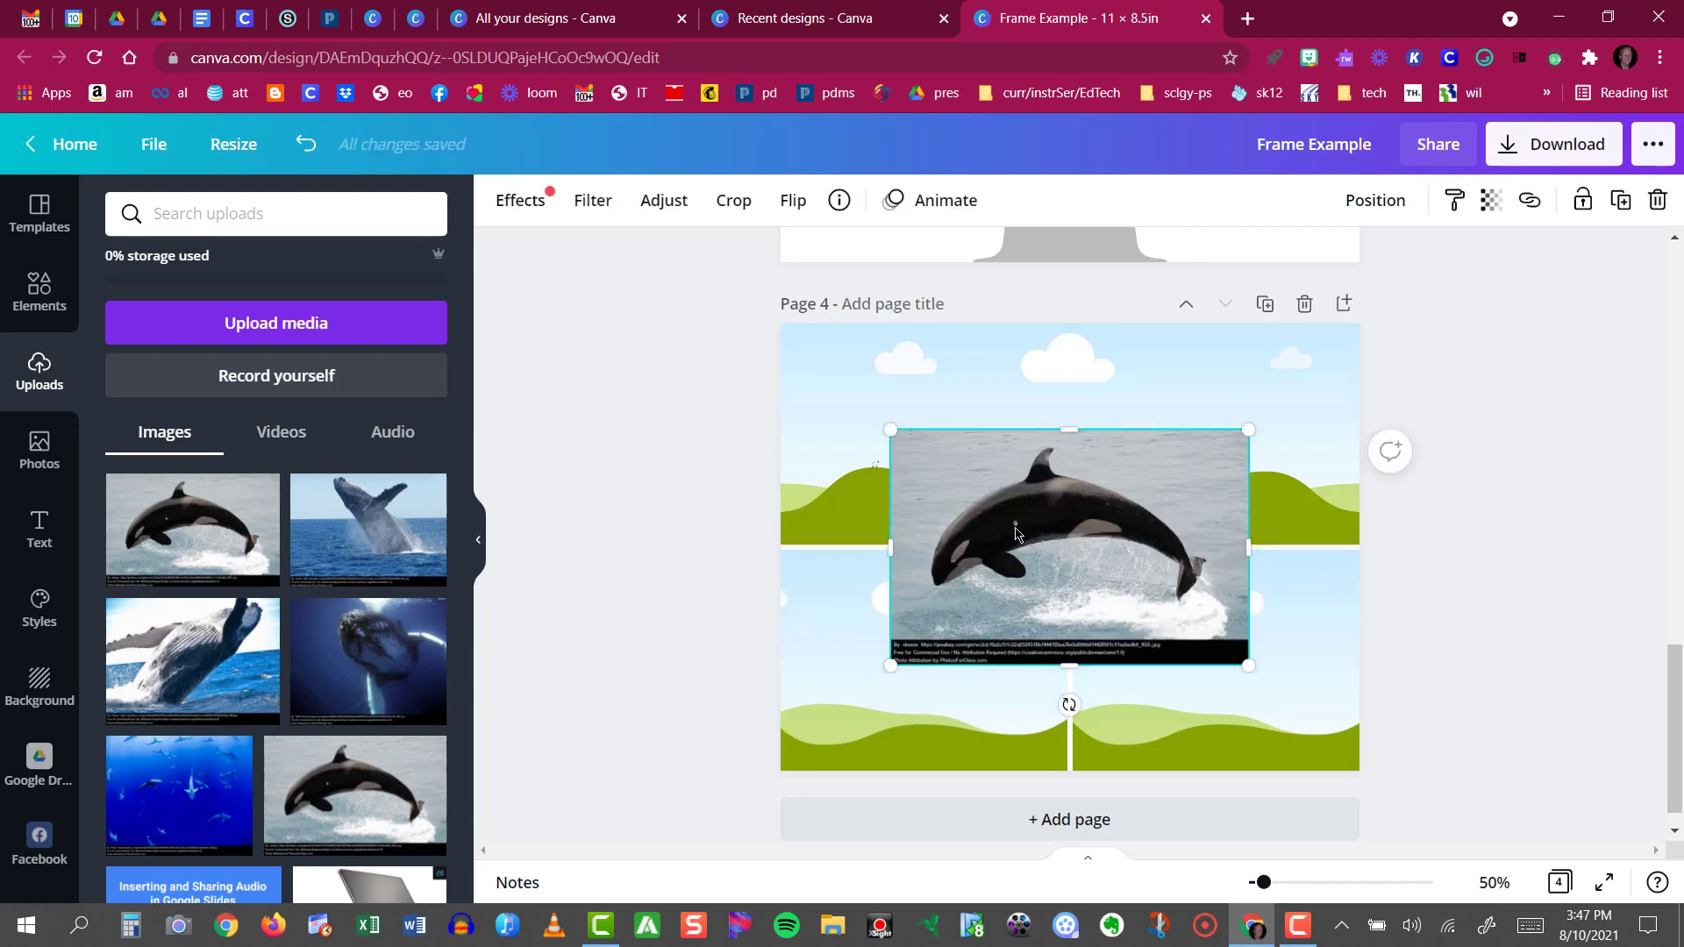
drag(1016, 534, 986, 415)
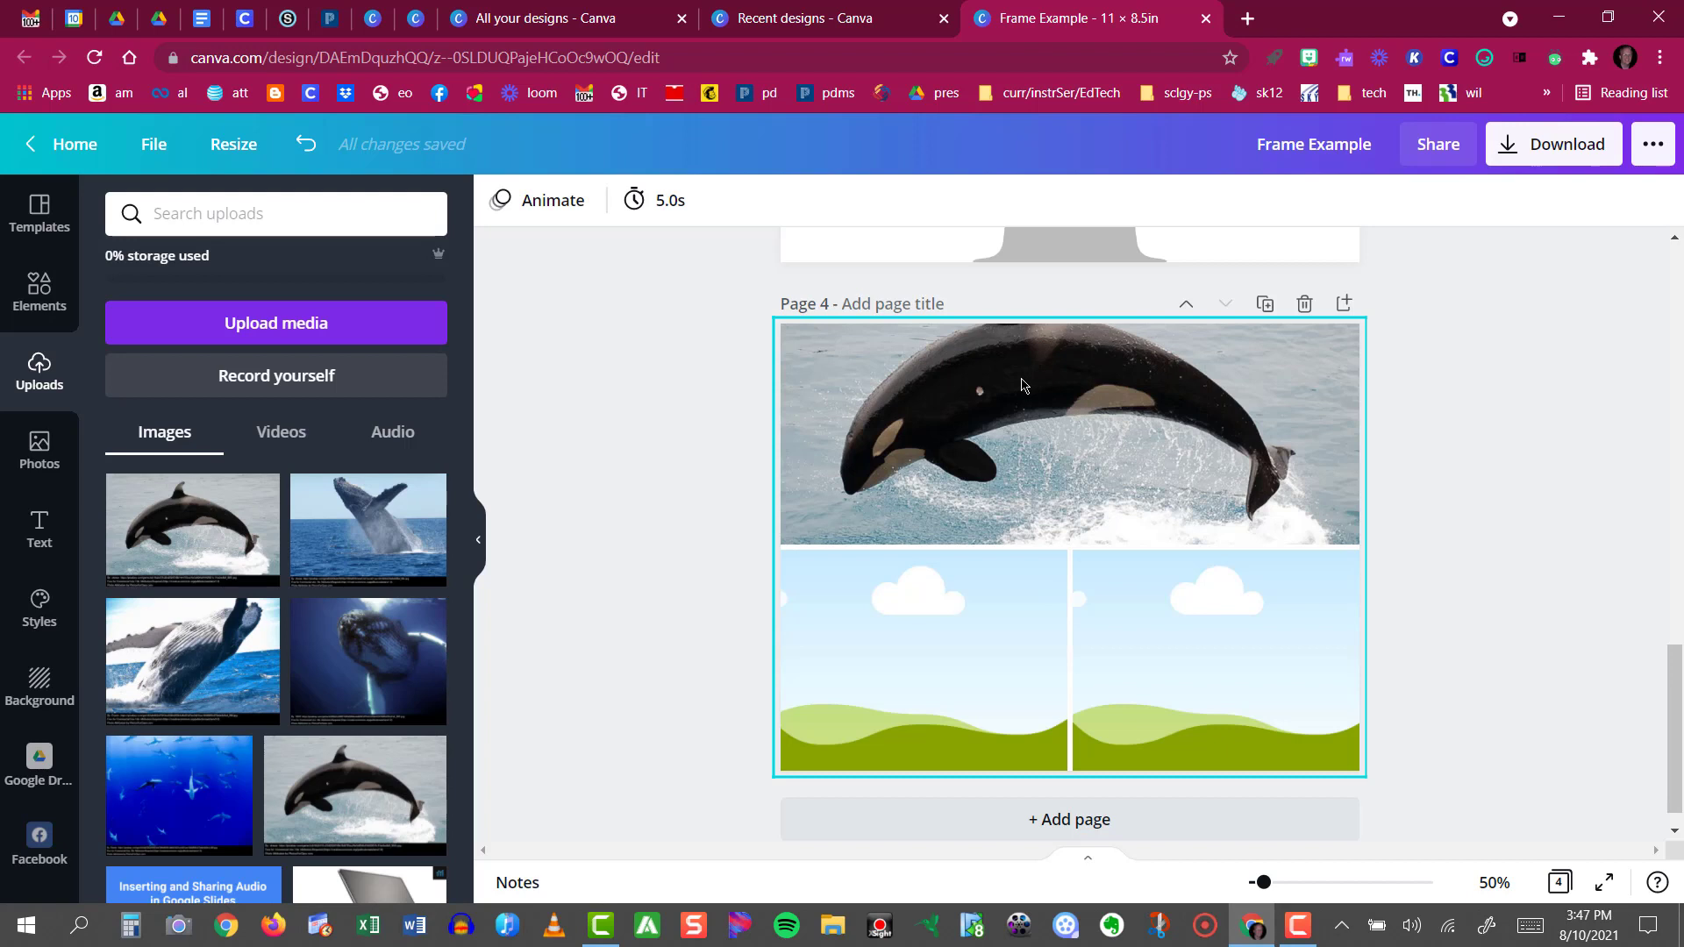
Crop the orca photo and slide it down so its dorsal fin shows.
click(1055, 395)
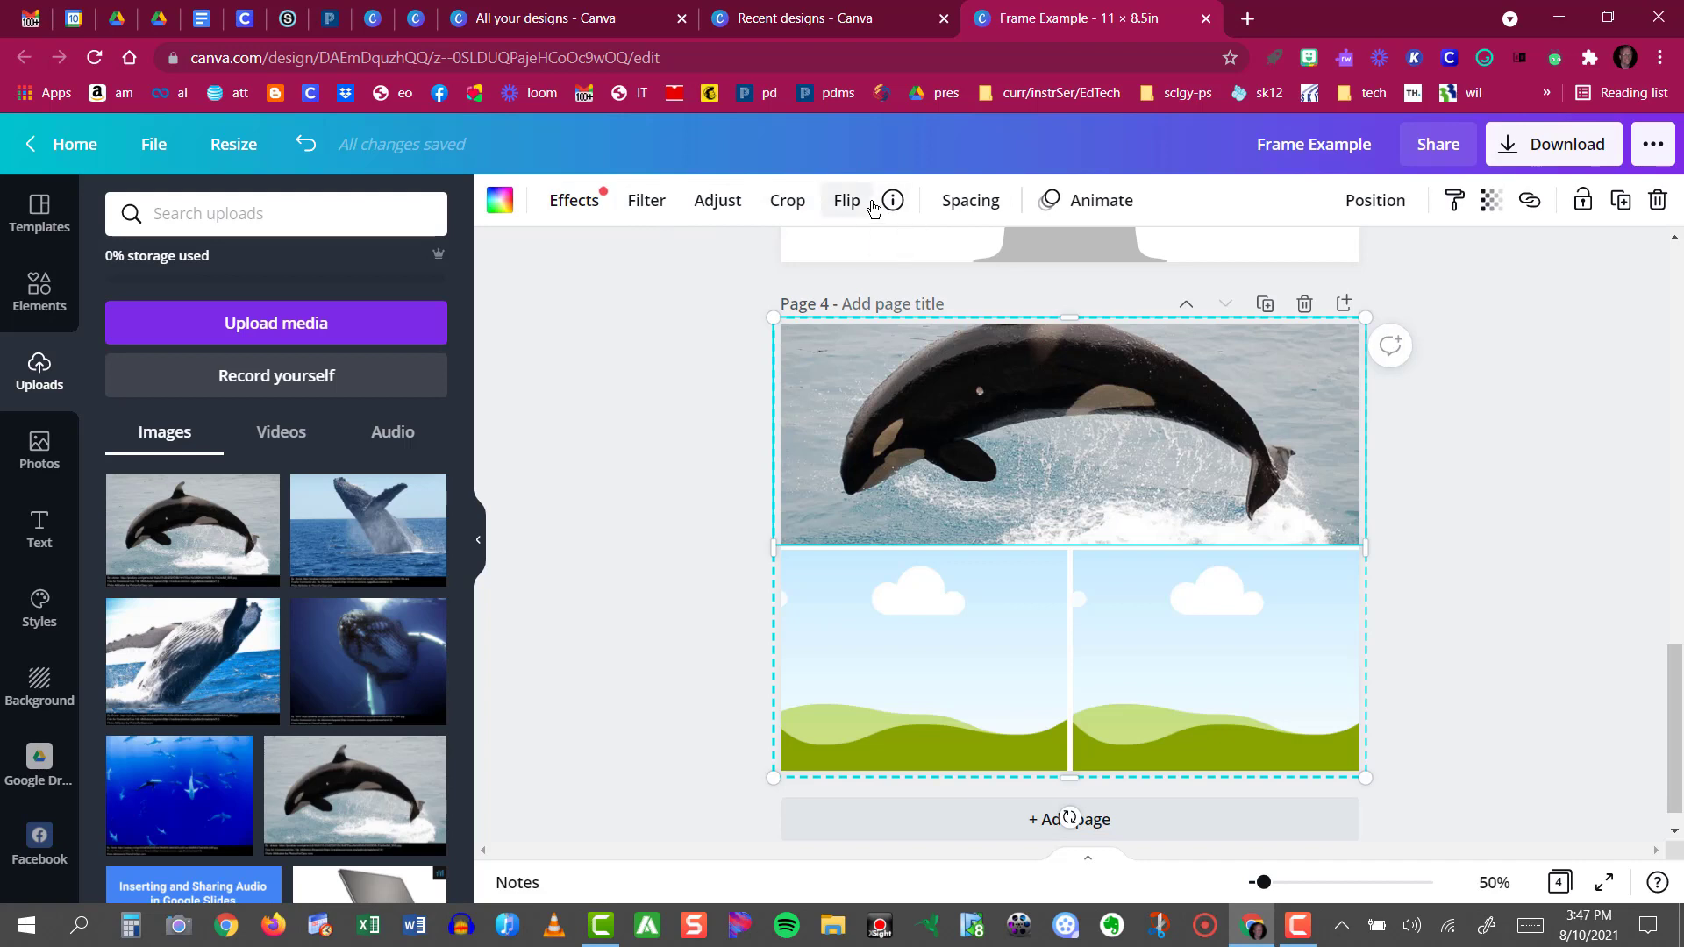
click(716, 201)
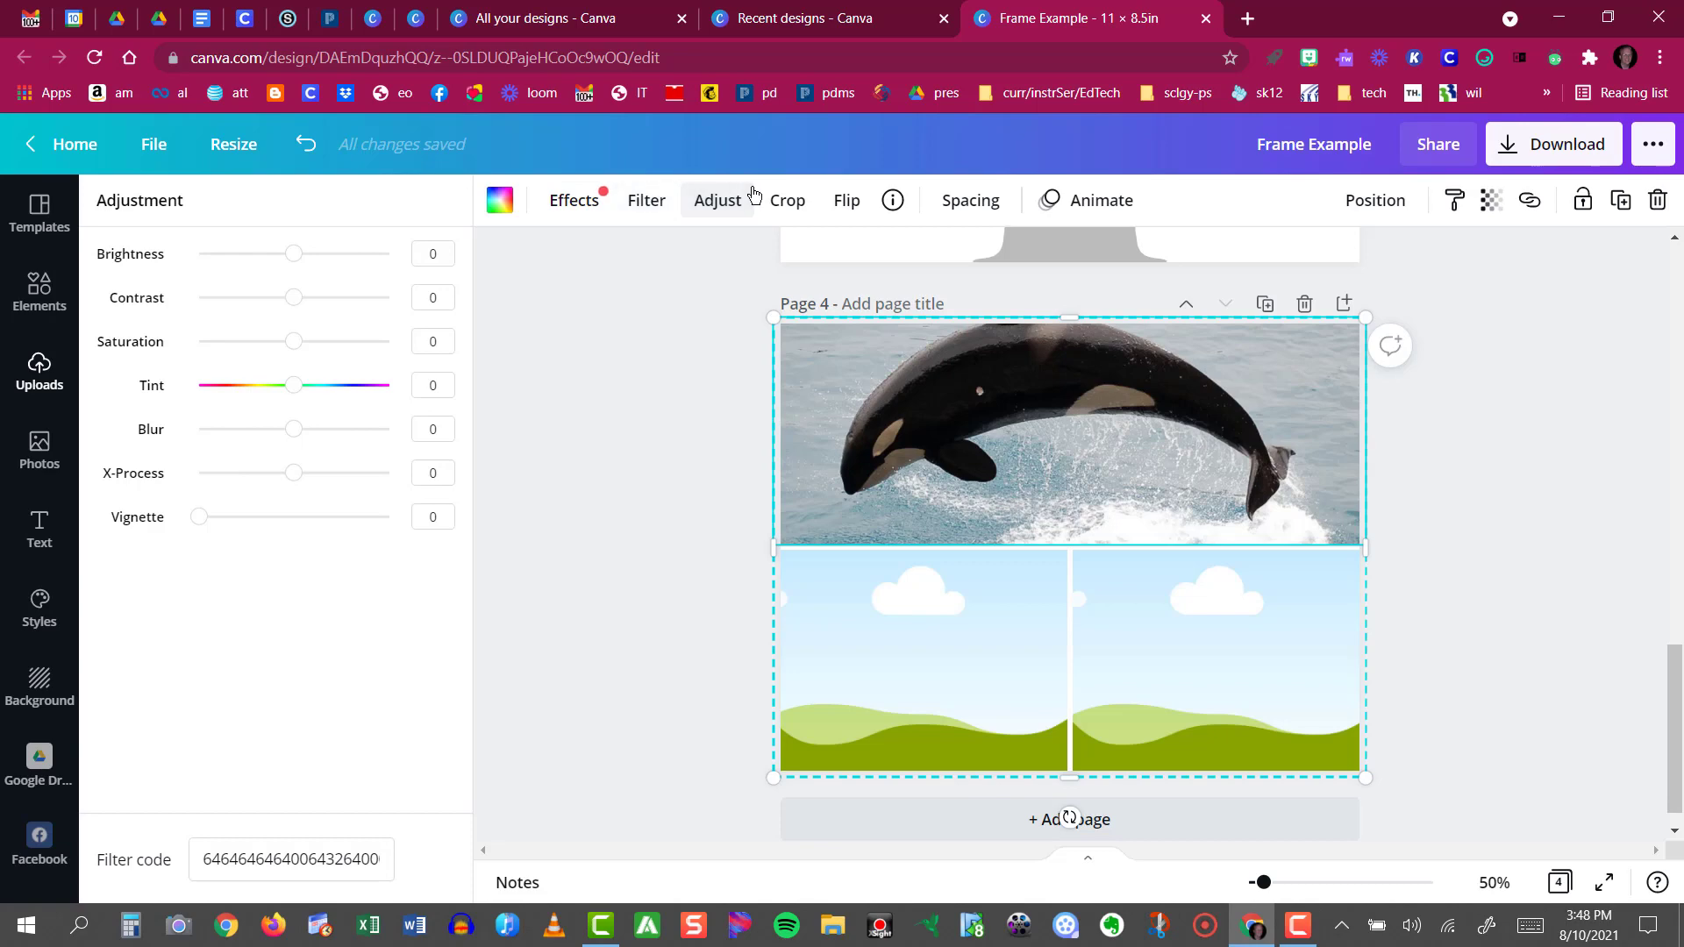
click(782, 201)
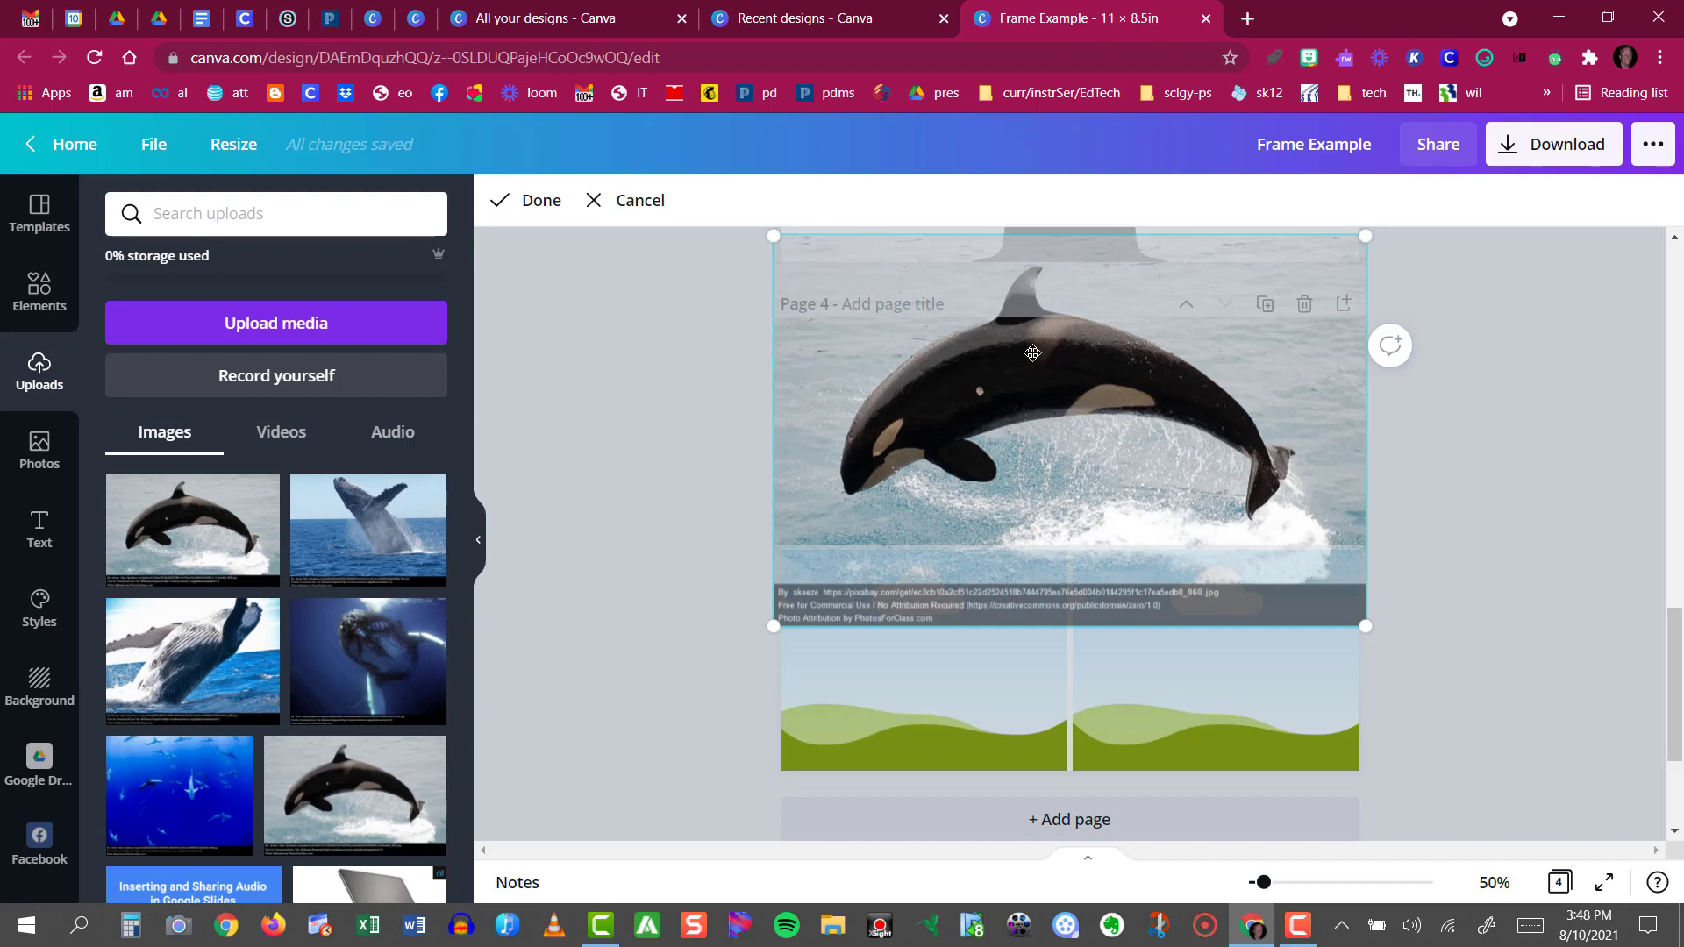
drag(1033, 358, 1042, 407)
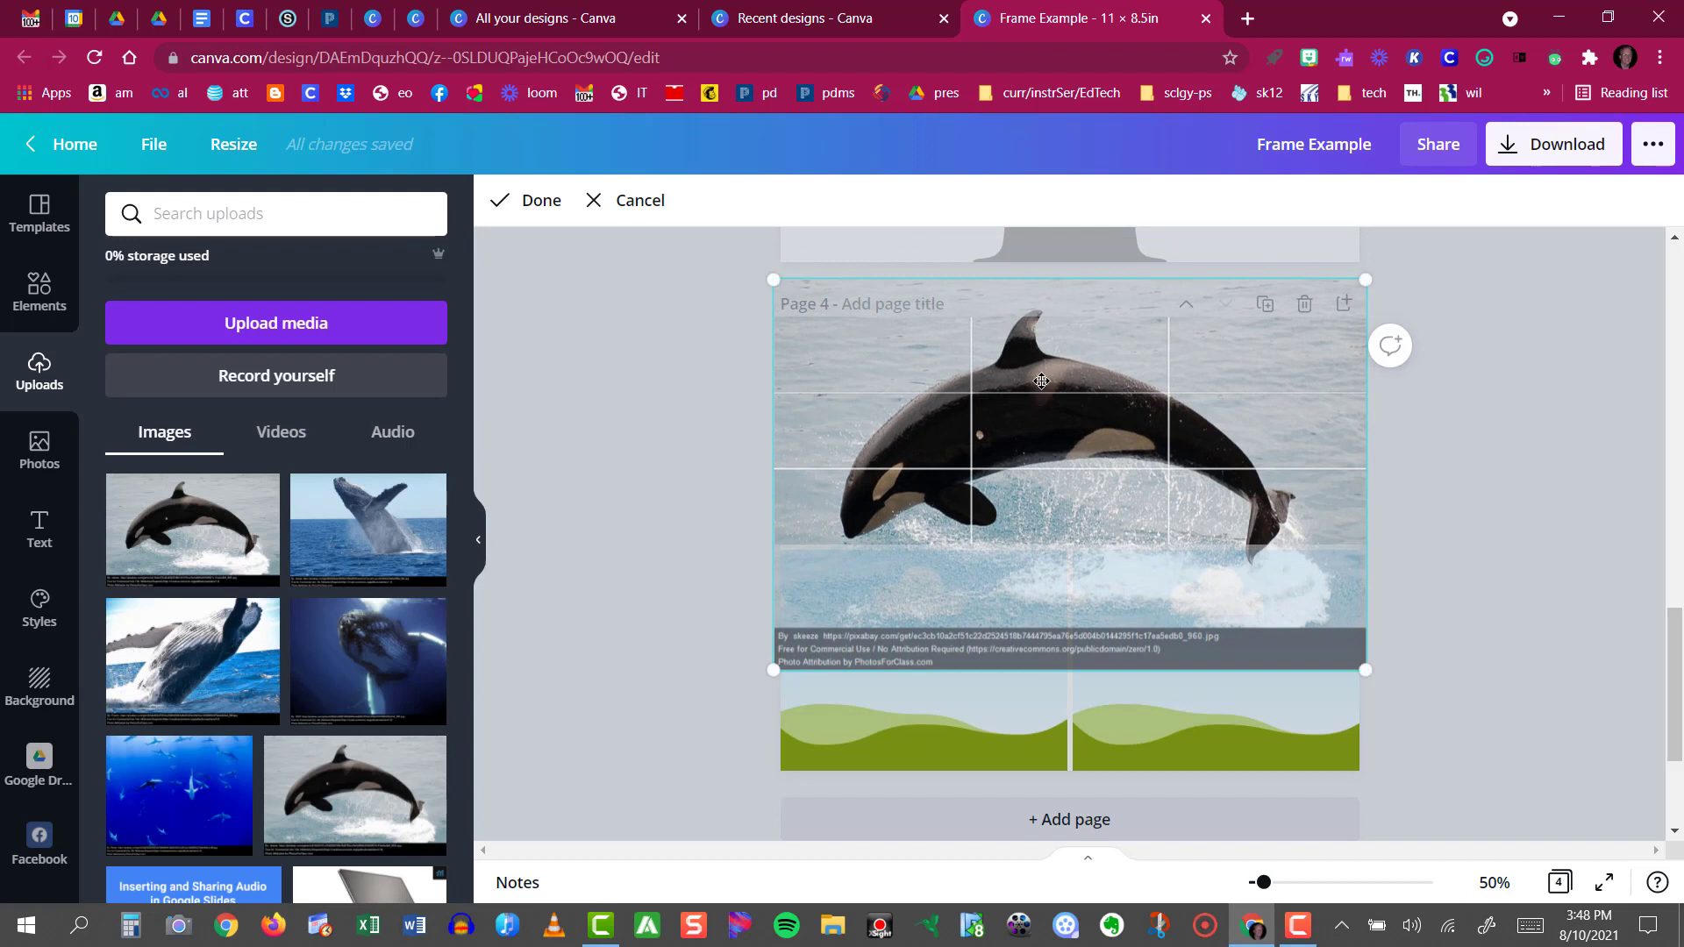
click(527, 200)
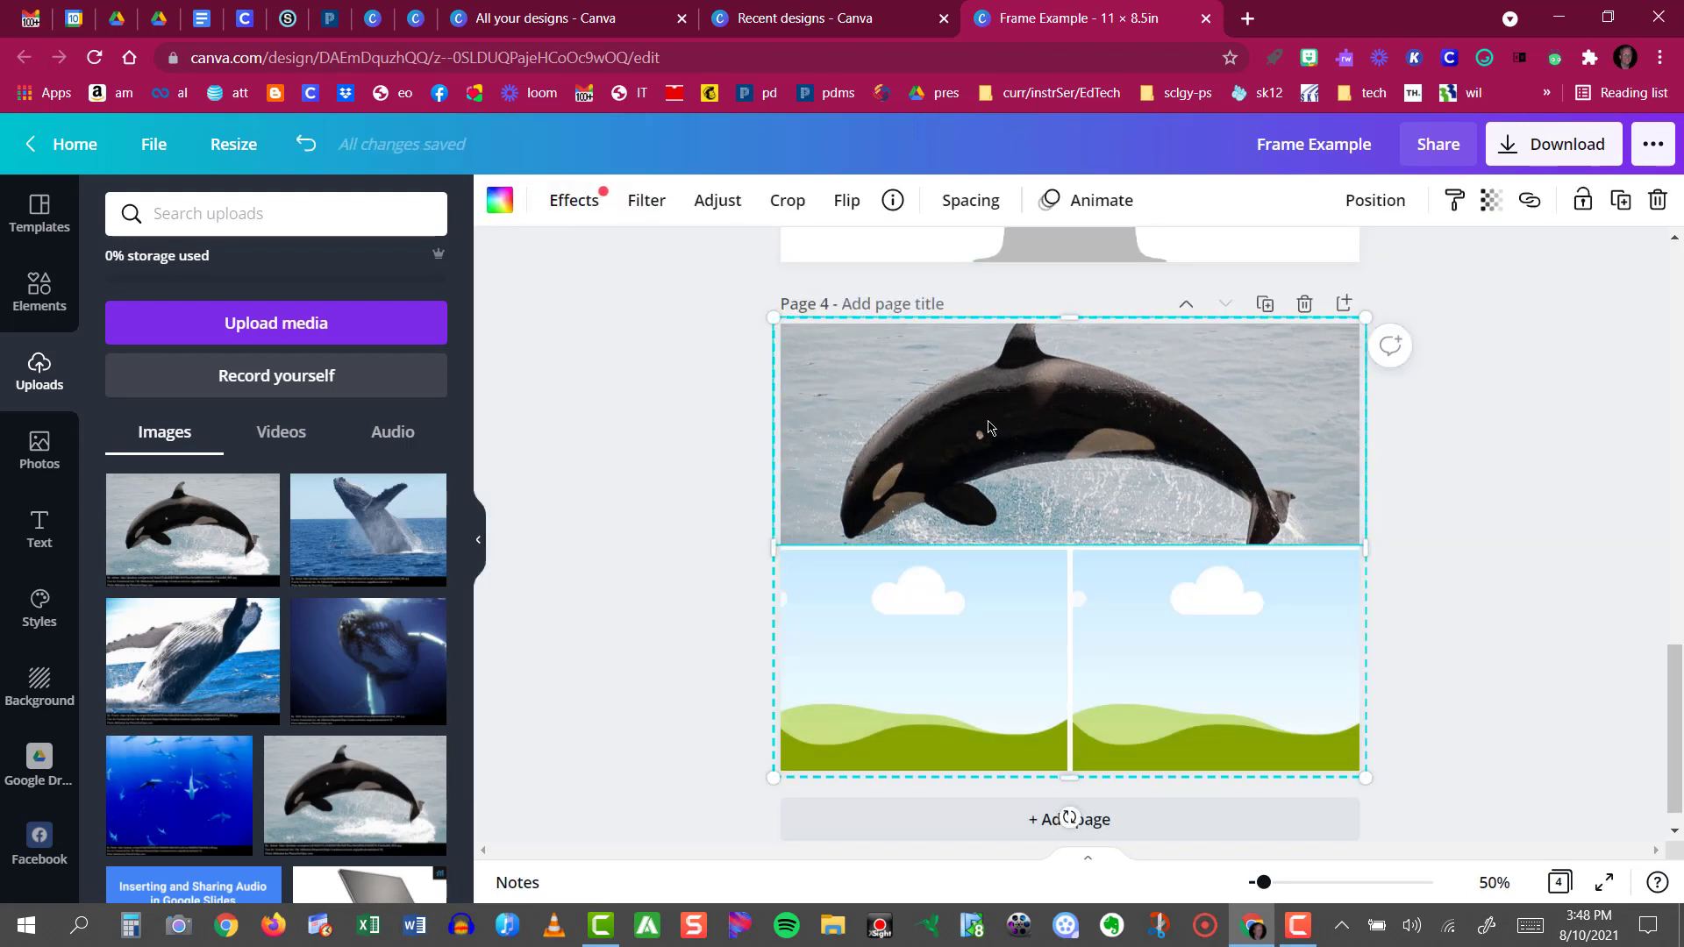
Resize the grid narrower, centre it on page 4, and add the breaching humpback photo.
drag(773, 317, 772, 314)
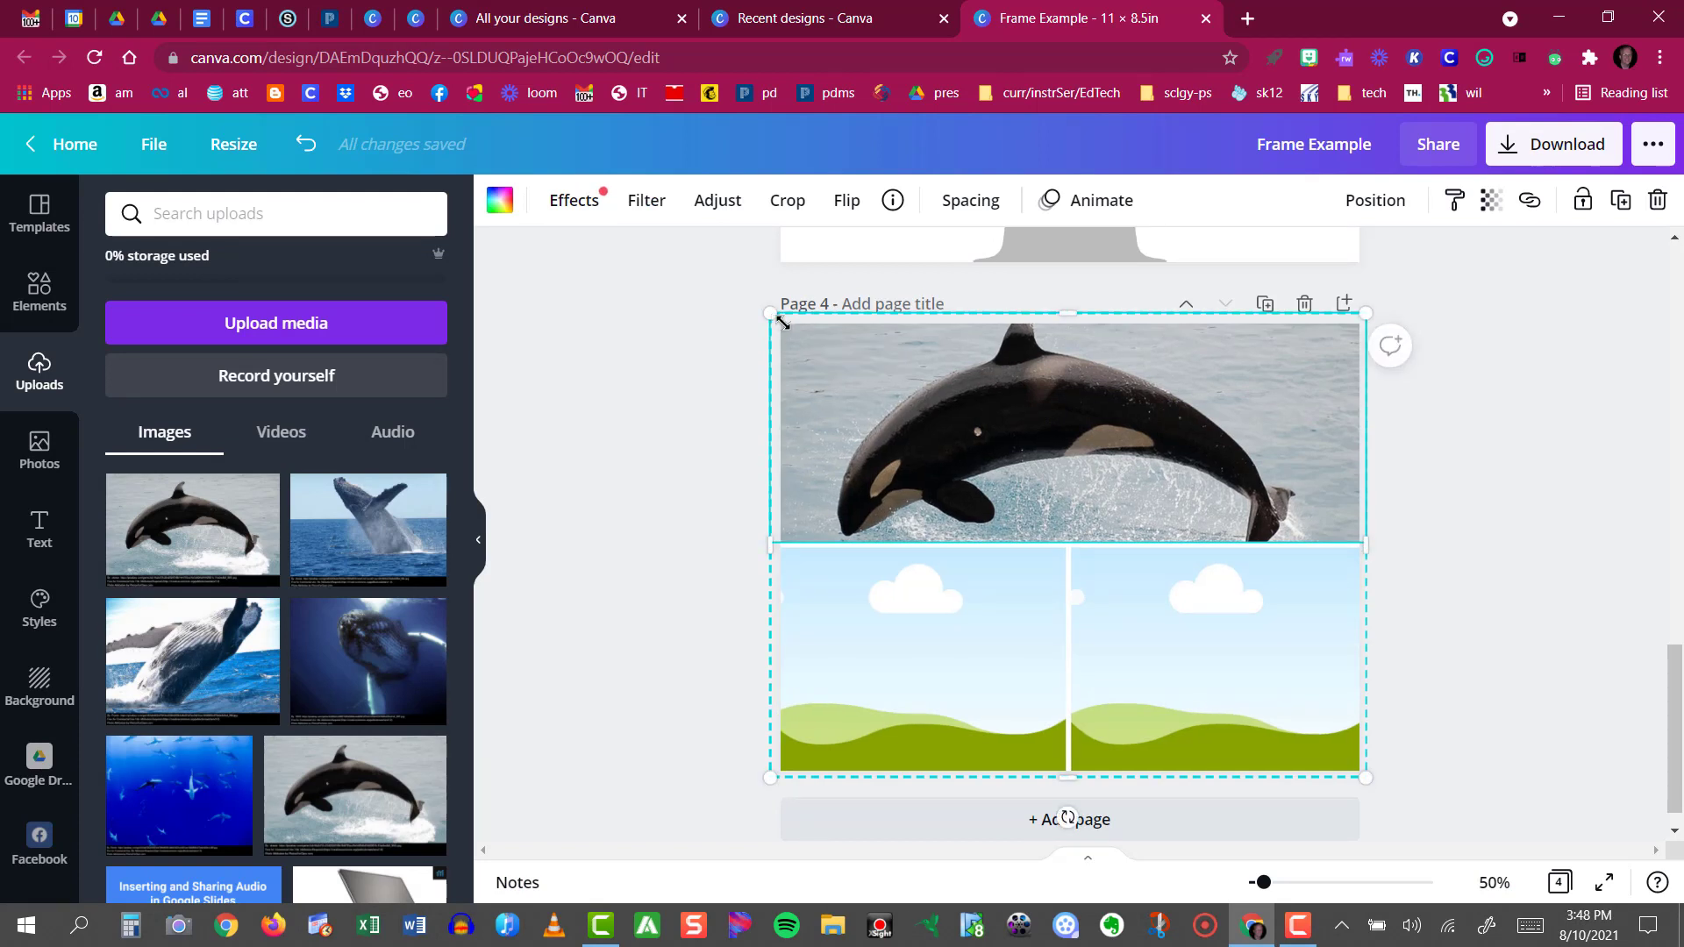
drag(782, 319, 833, 375)
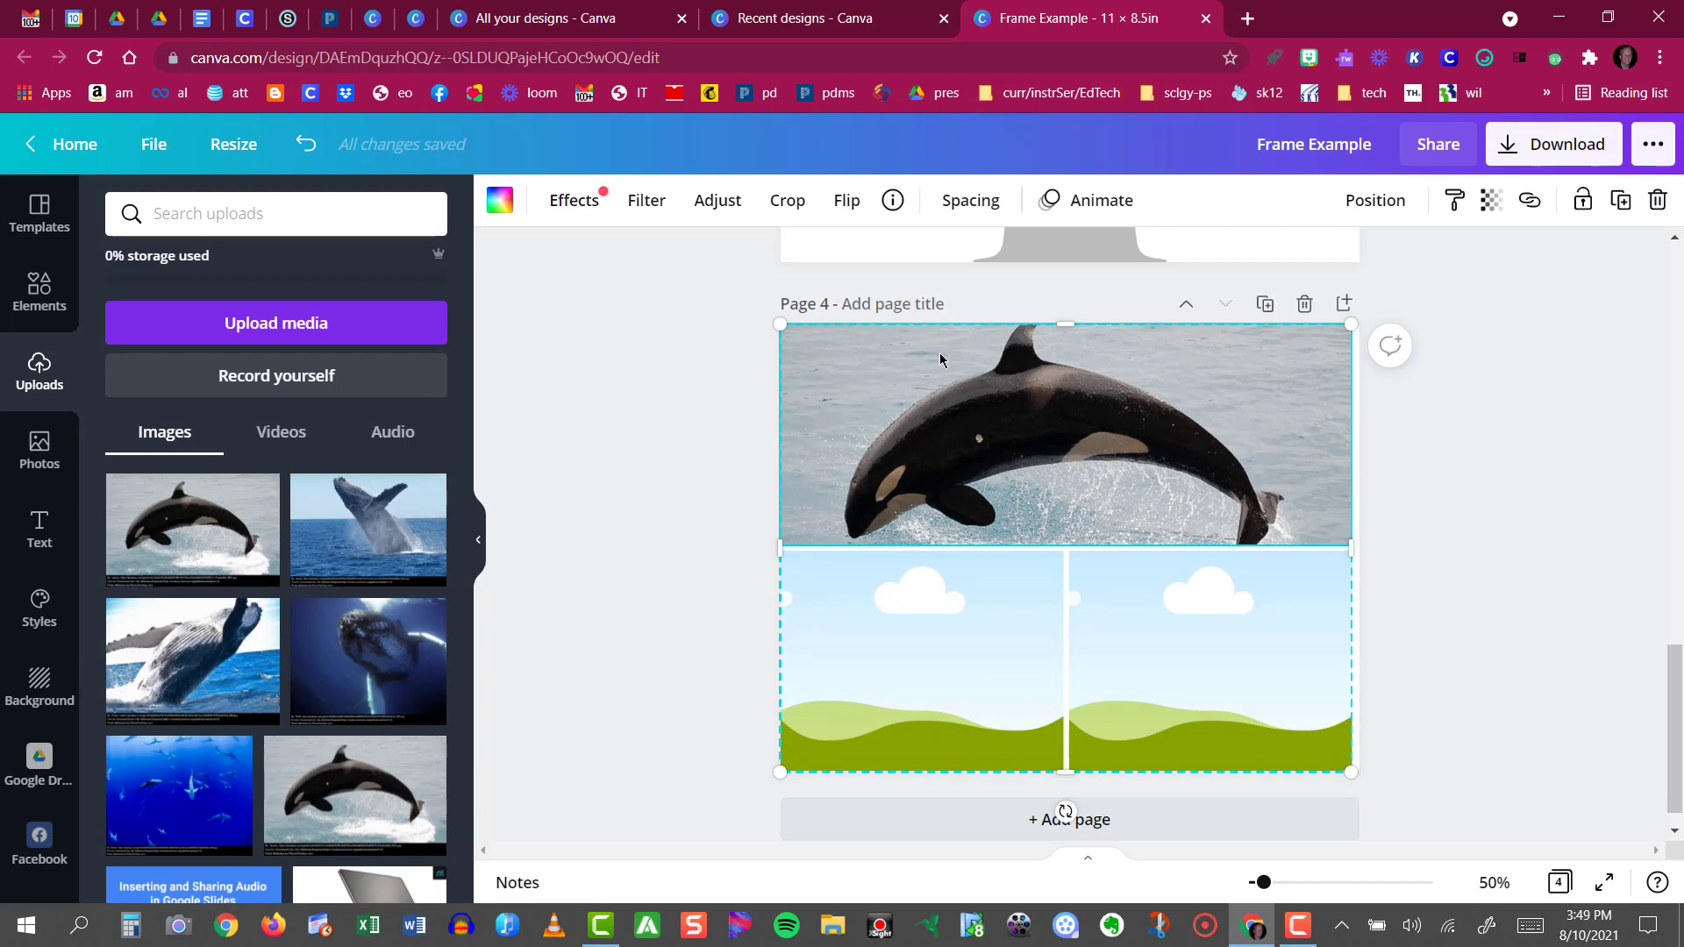
drag(1351, 543, 1321, 535)
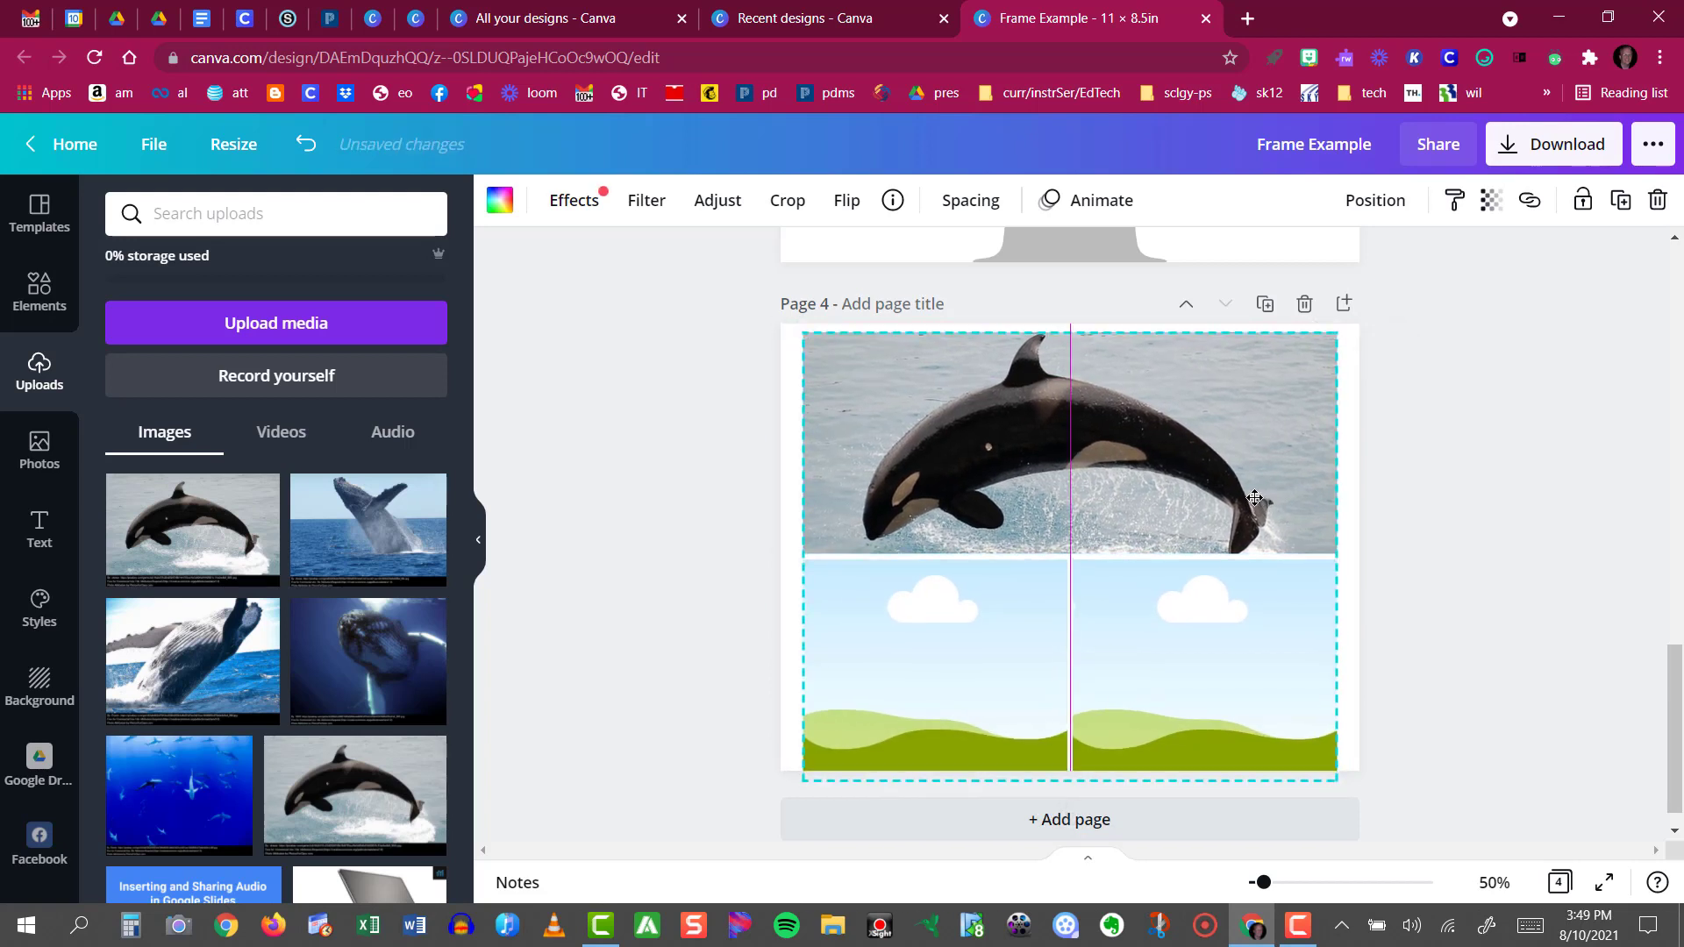
drag(1249, 493, 1258, 493)
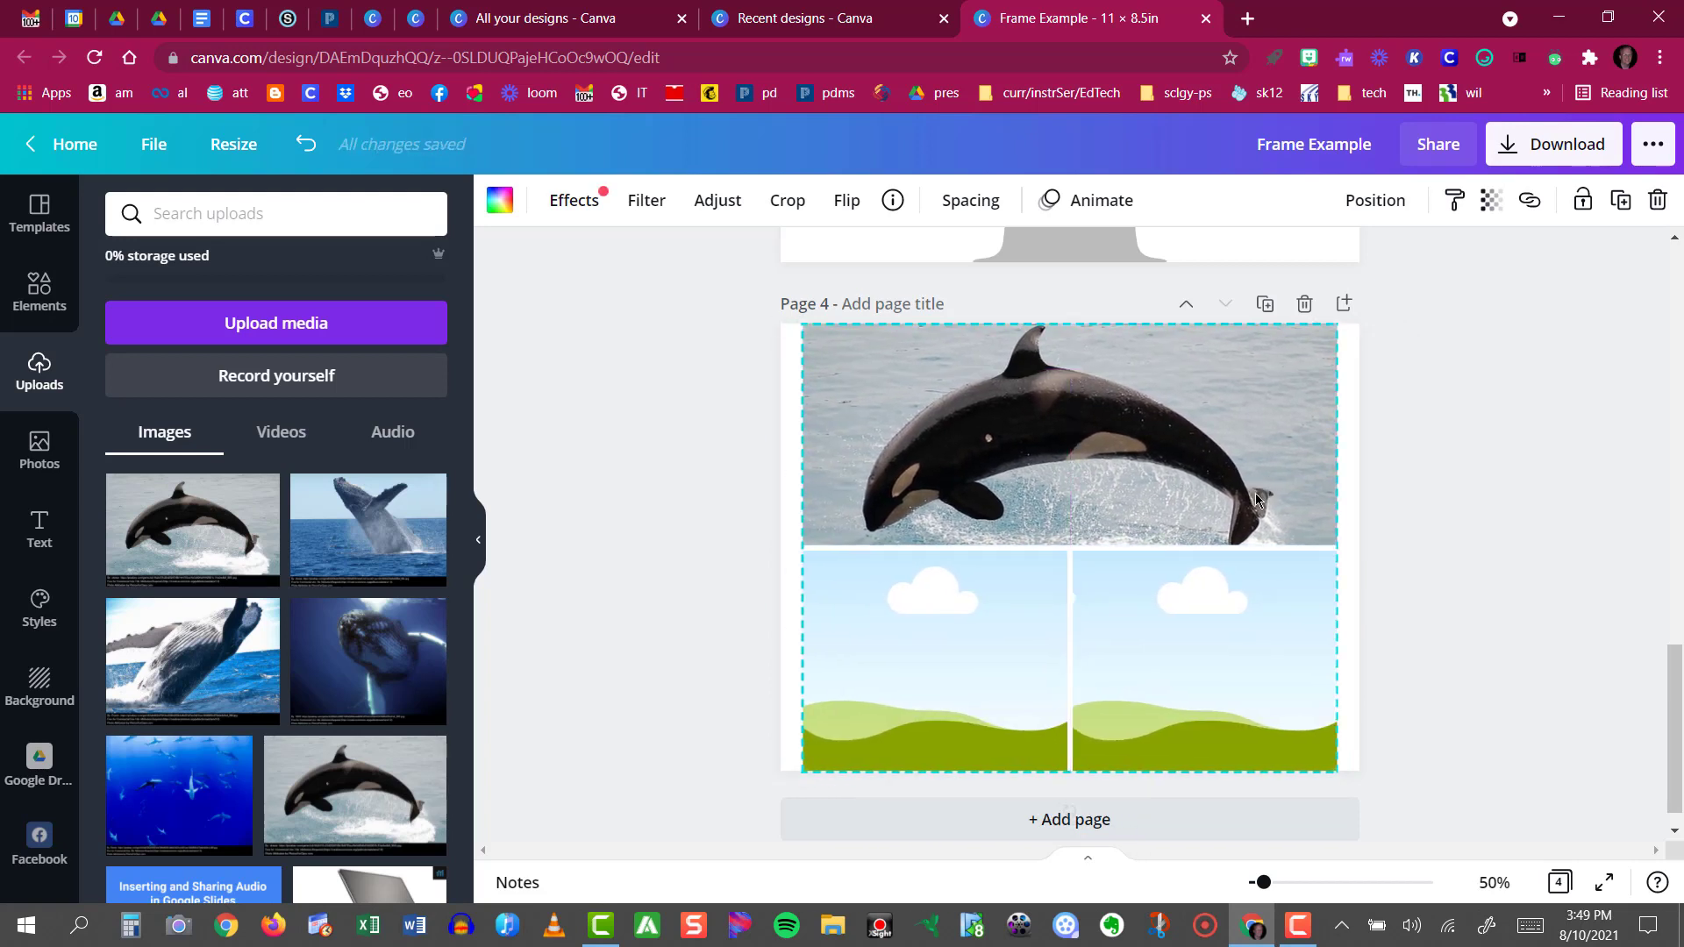
drag(803, 545, 801, 547)
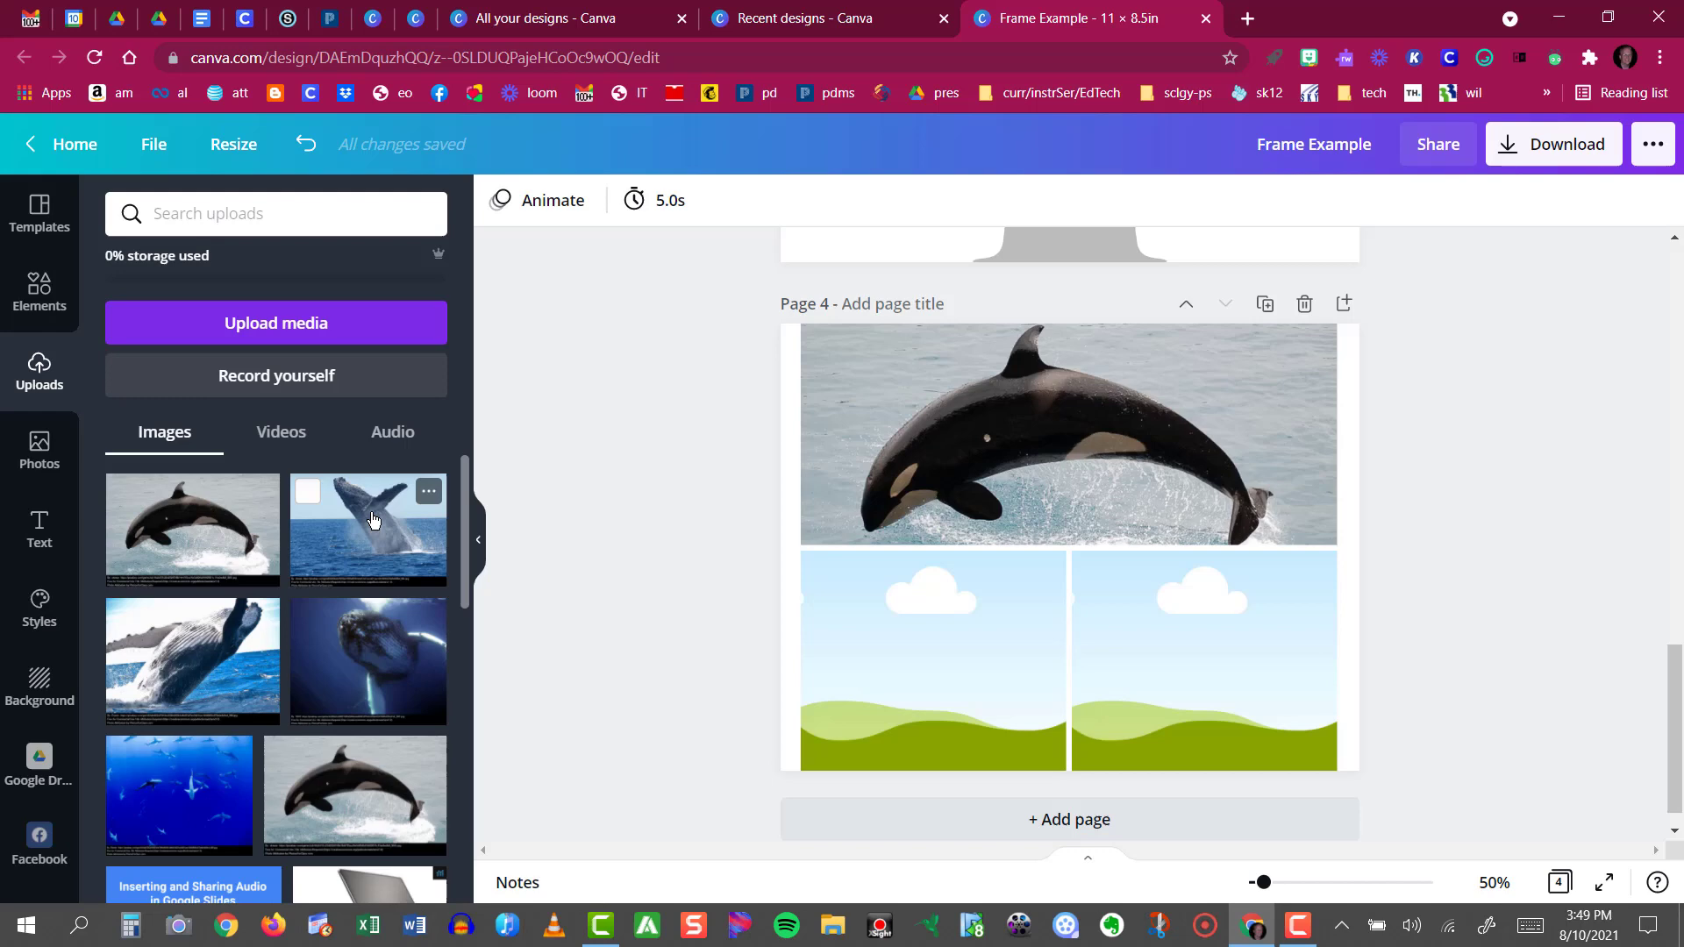
click(359, 517)
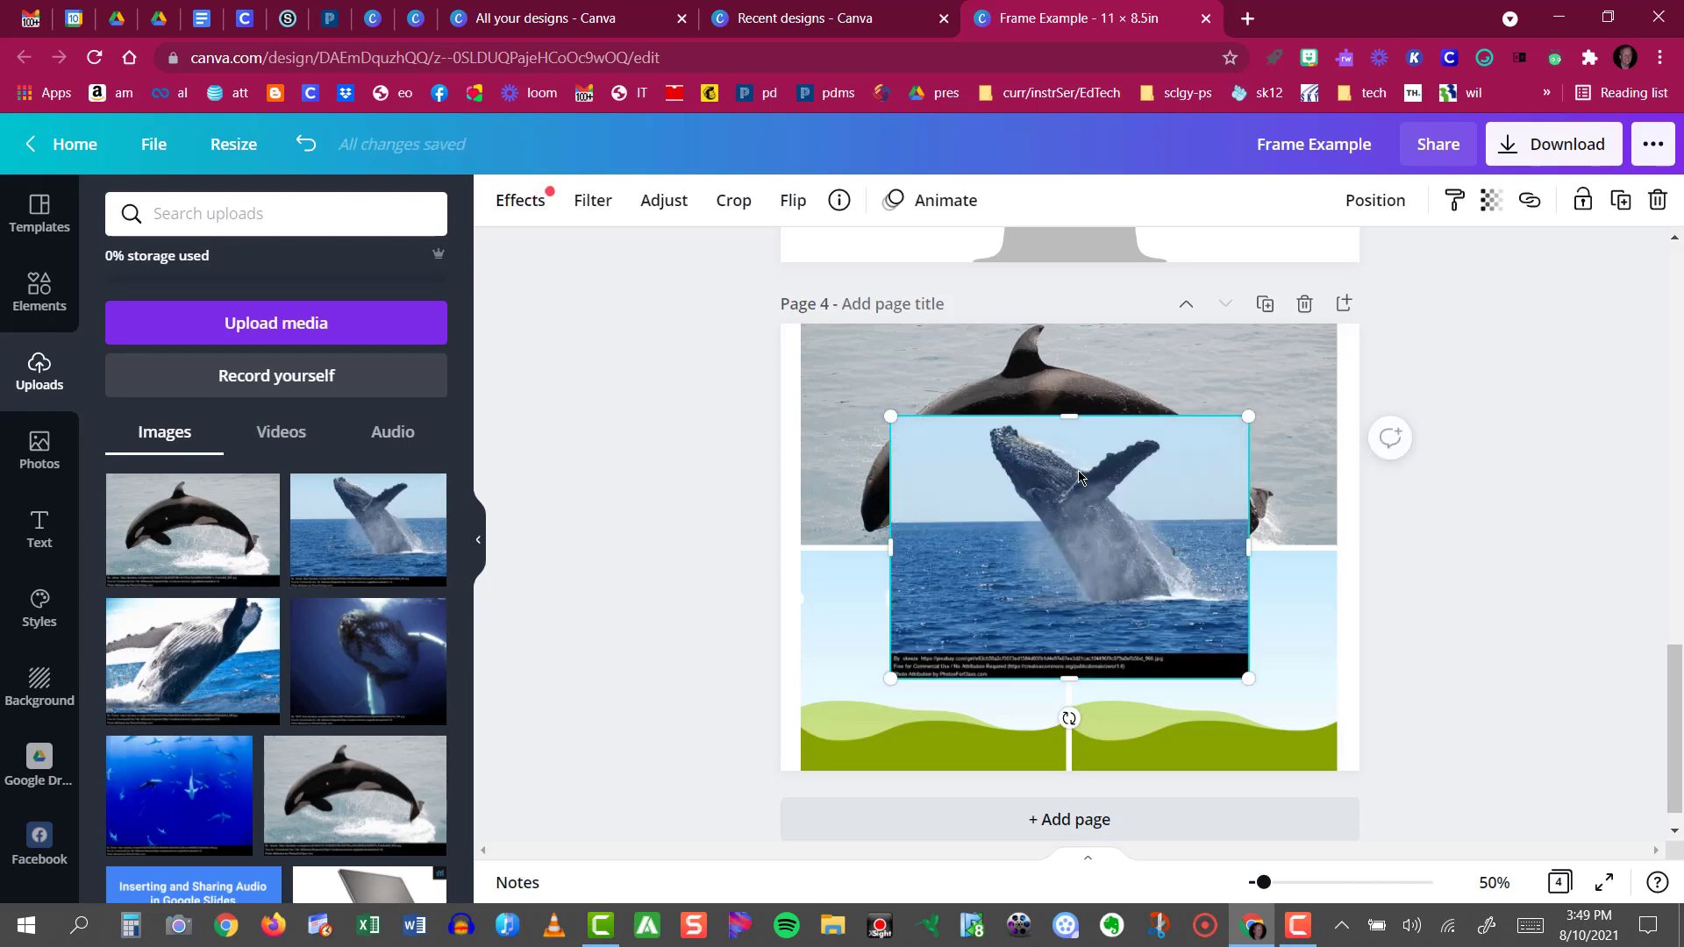
Drop humpback photos into the bottom-left and bottom-right grid cells.
drag(1079, 476, 946, 599)
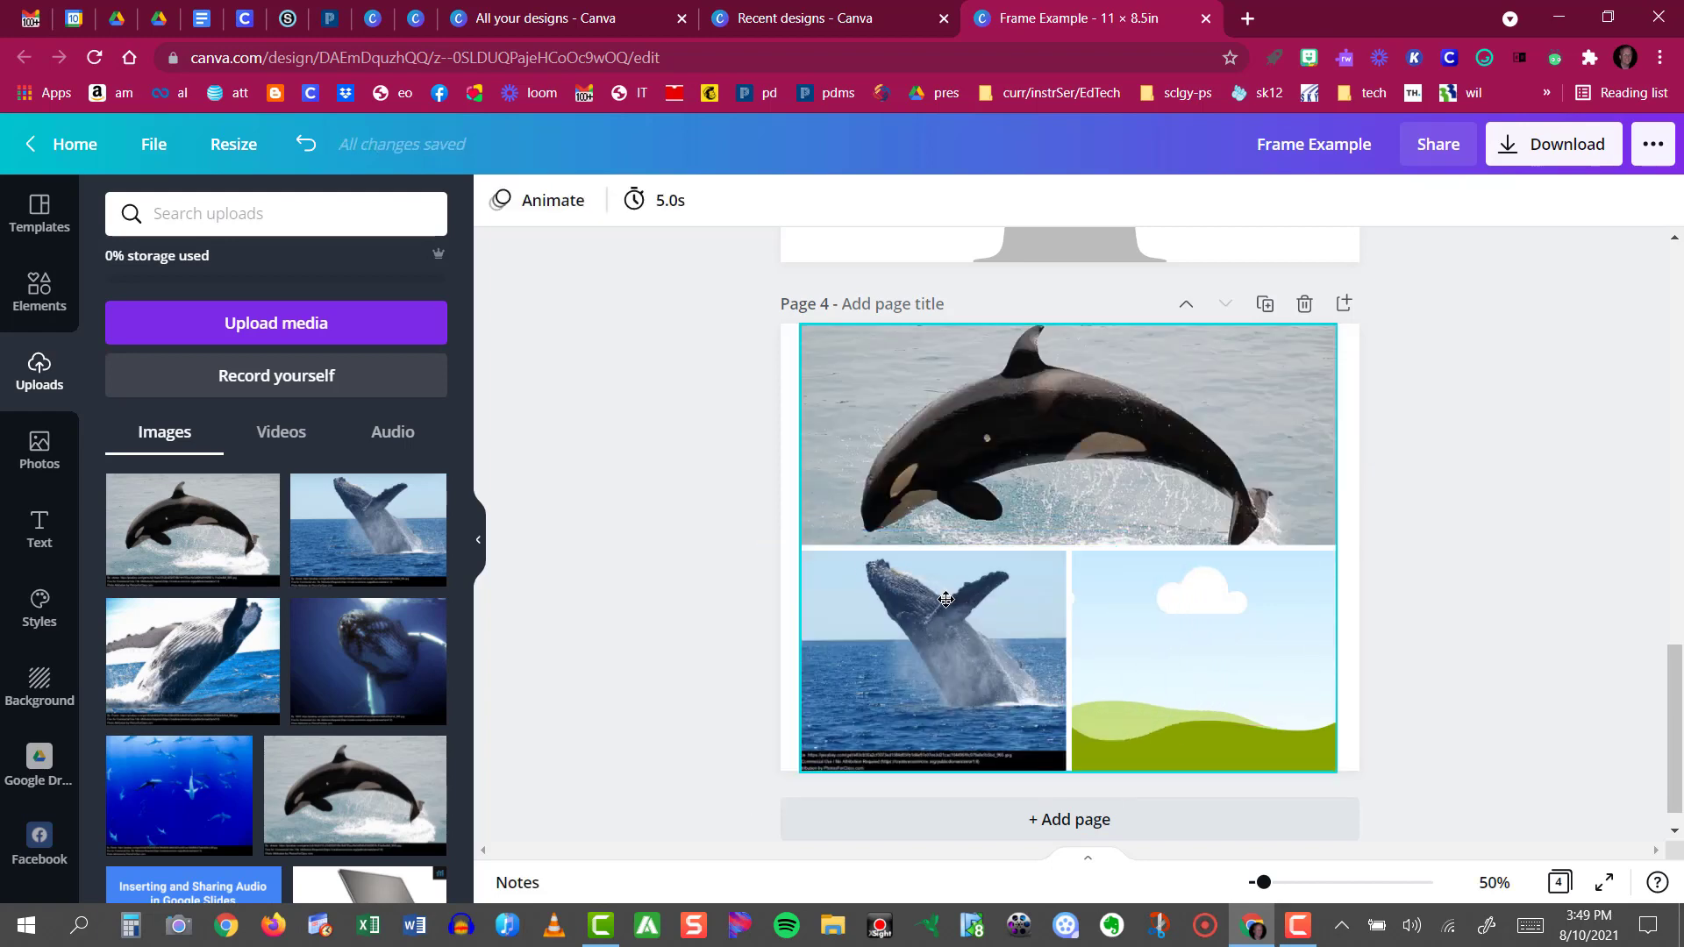
click(503, 504)
drag(201, 645, 1140, 616)
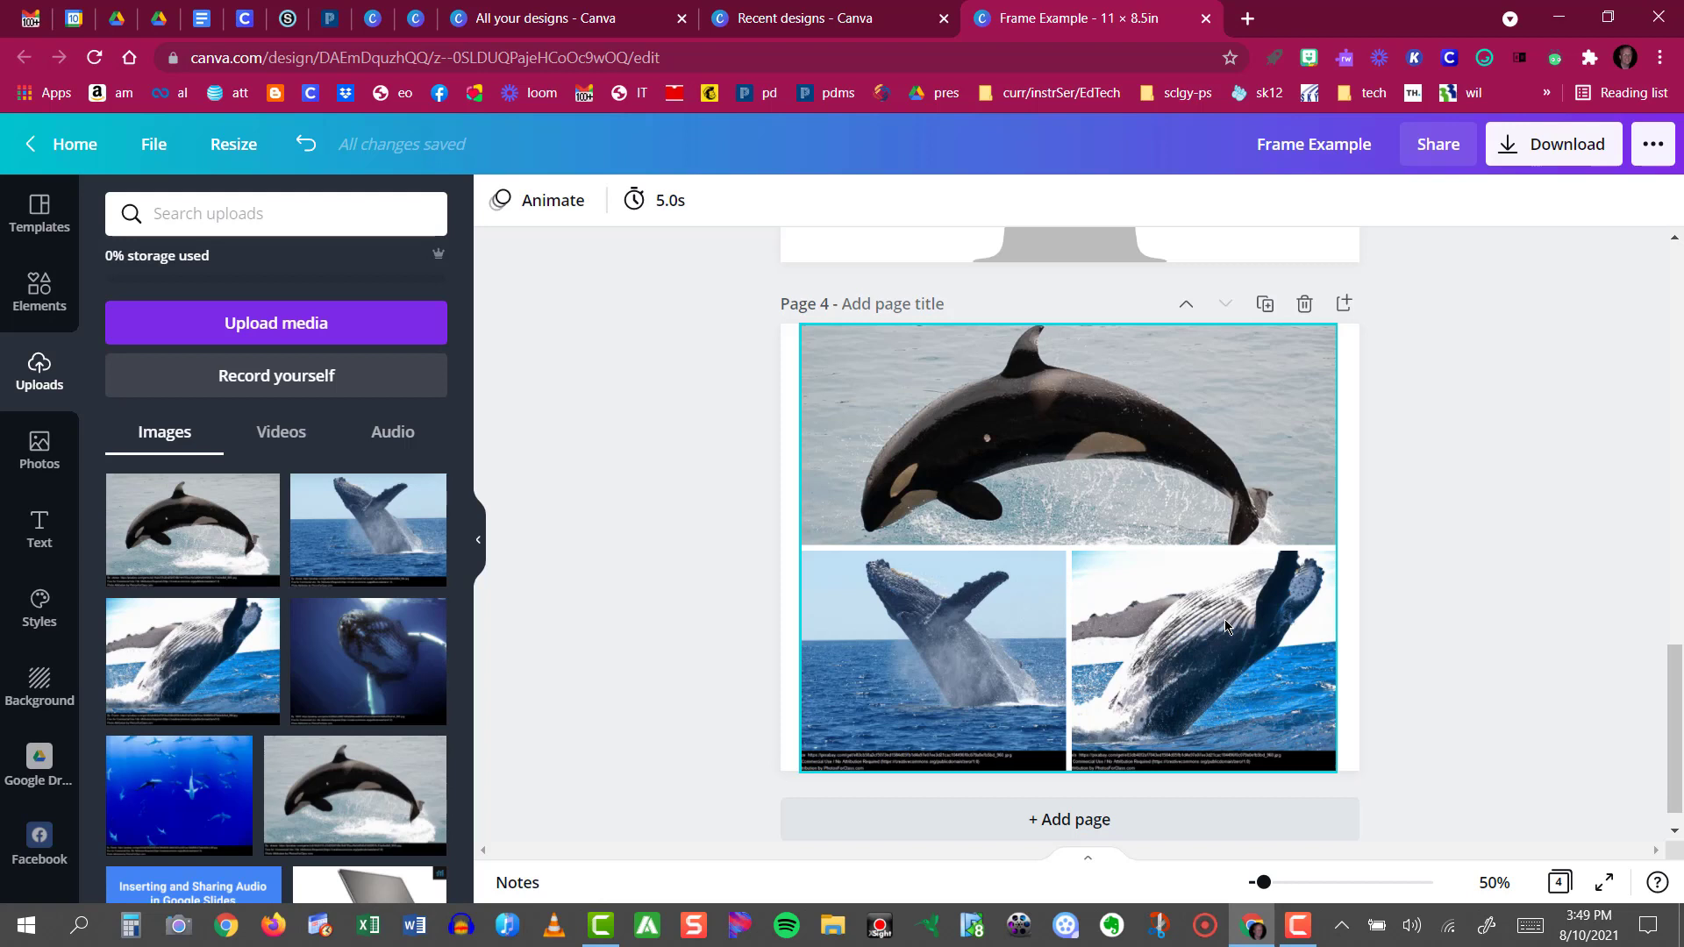
Crop and reposition the humpback photos in the bottom-left and bottom-right cells.
click(967, 671)
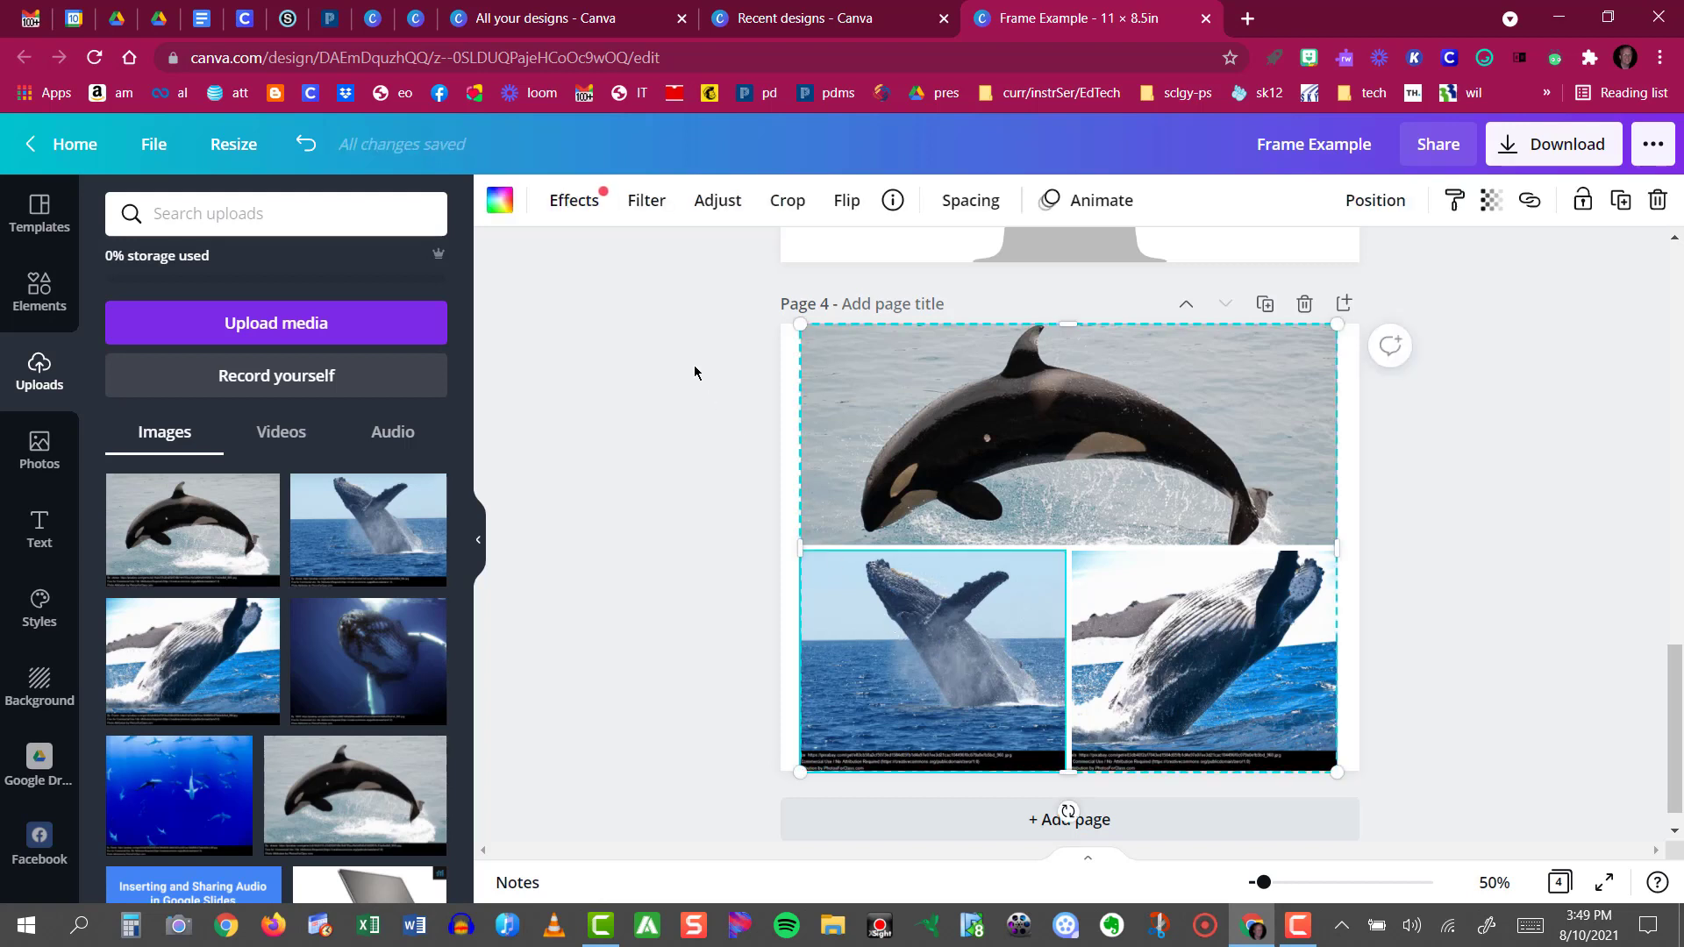
click(787, 200)
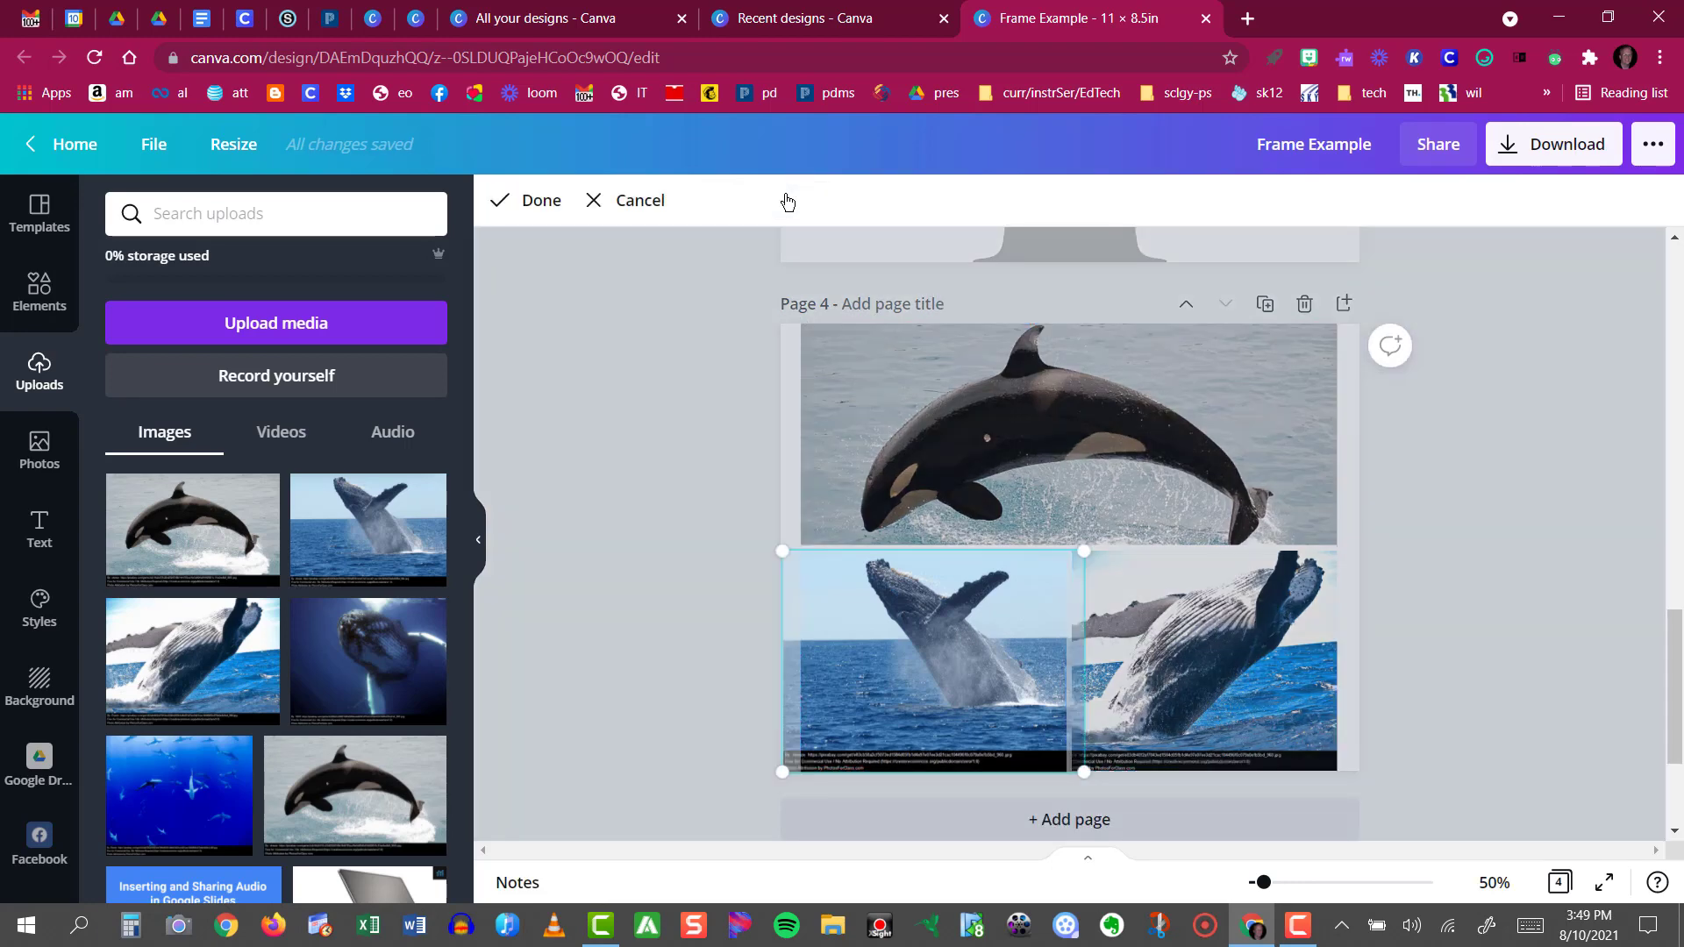
drag(910, 688, 921, 673)
click(1148, 660)
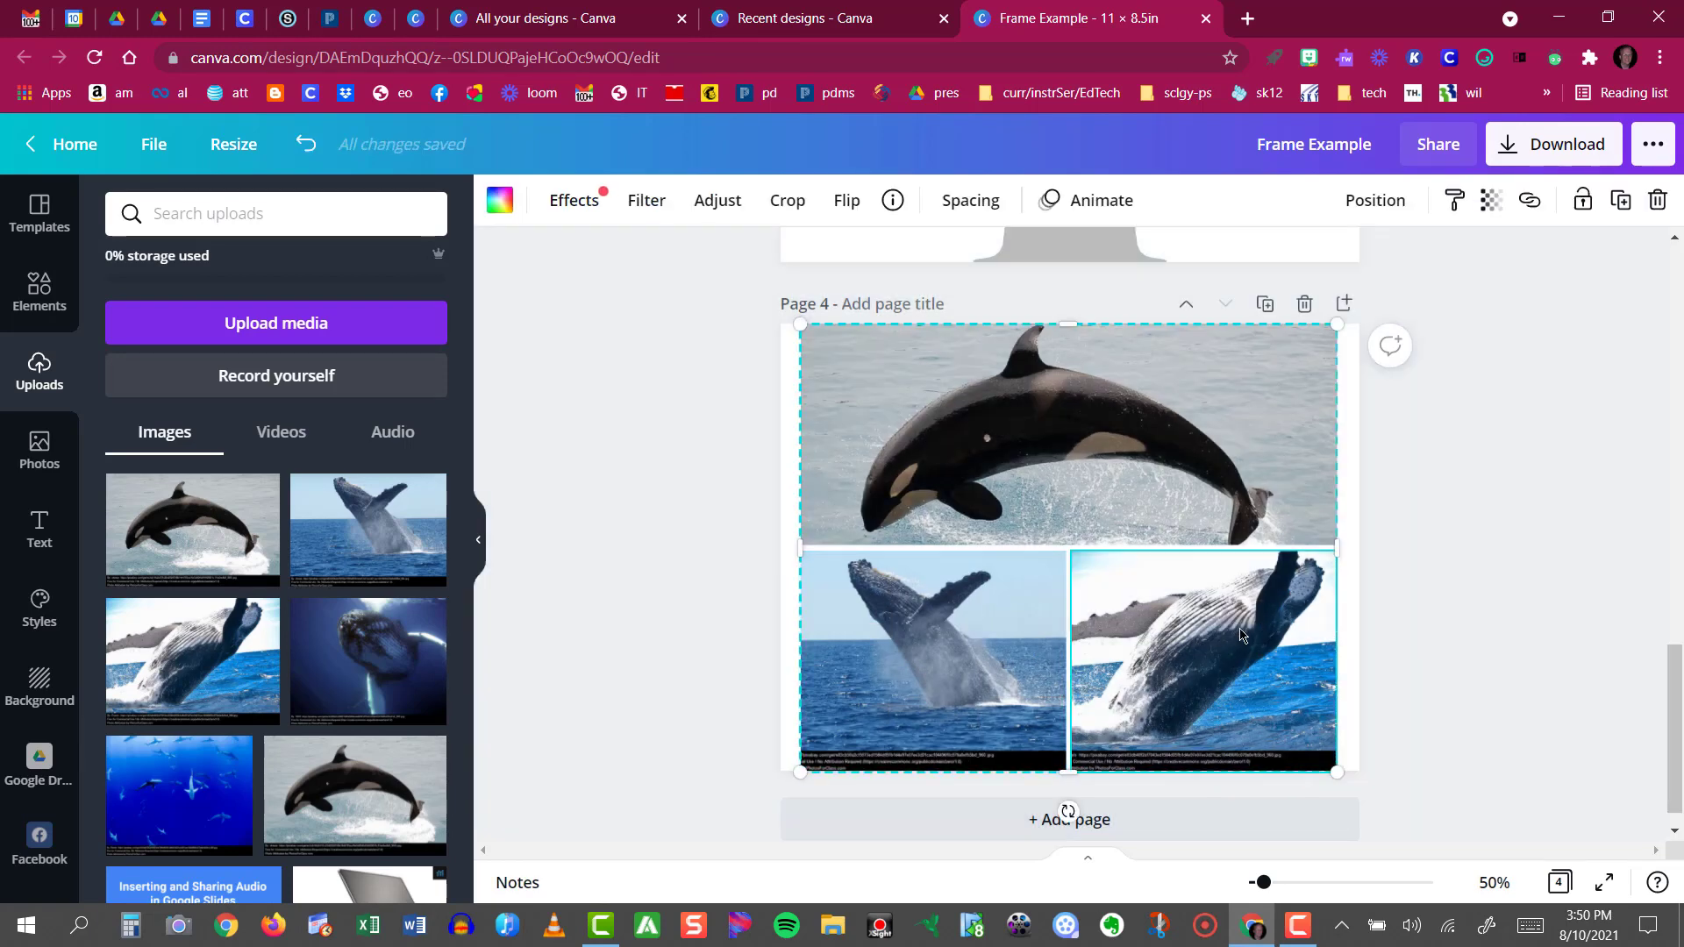
click(783, 202)
drag(1231, 679, 1244, 712)
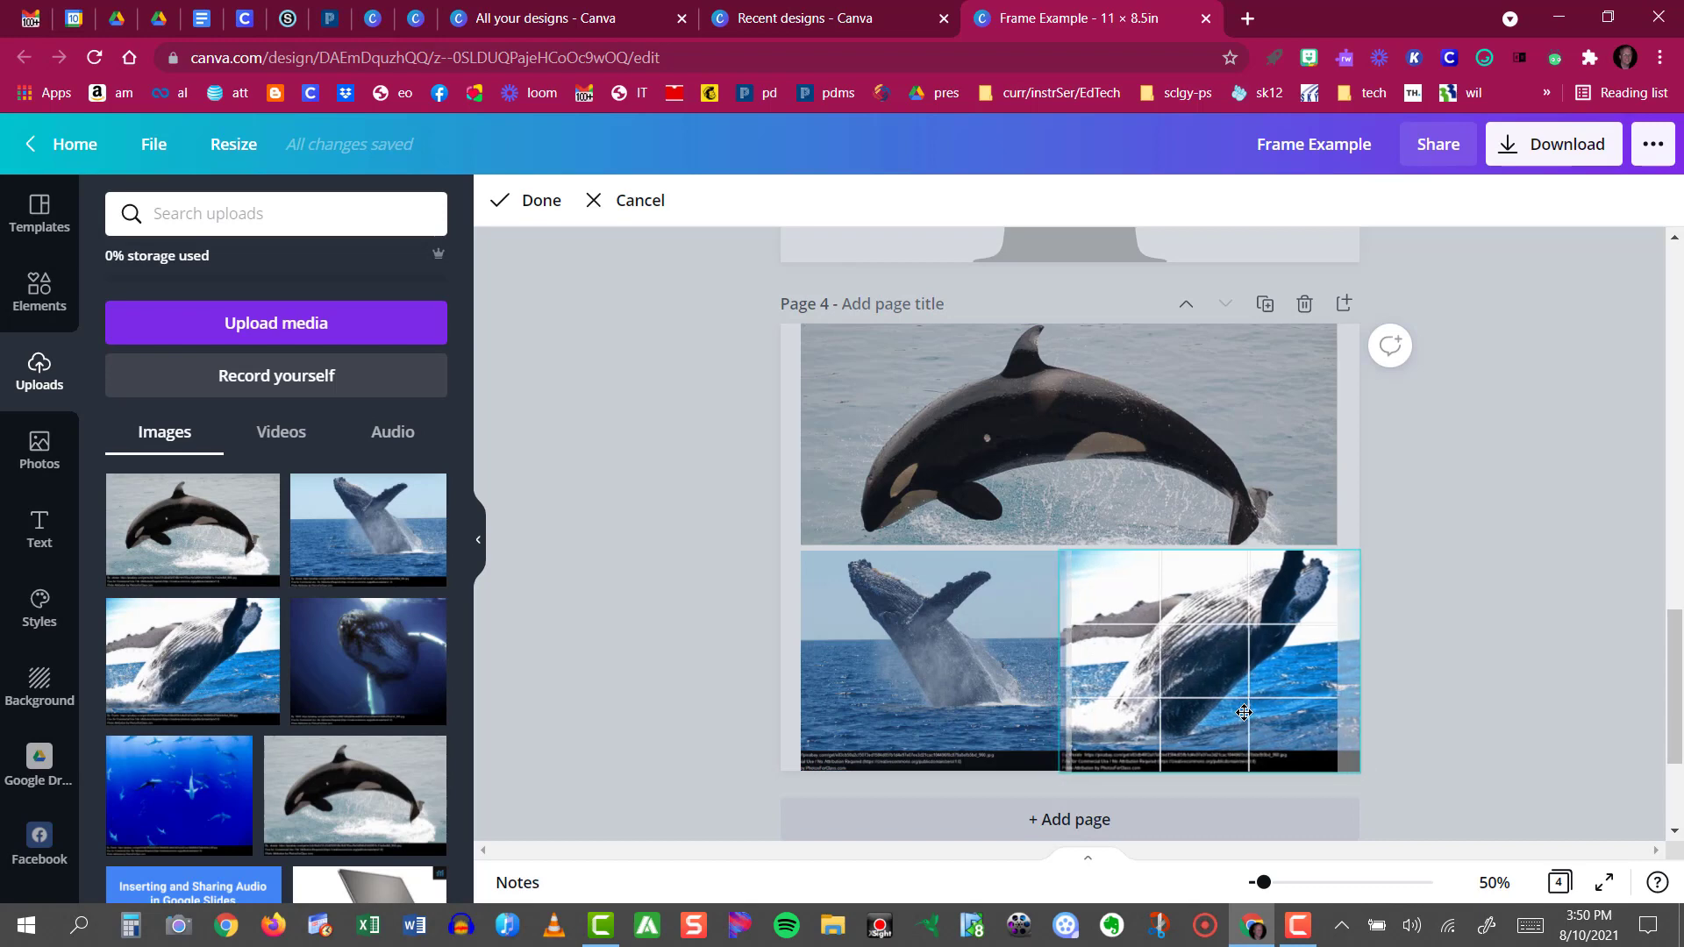
click(1404, 760)
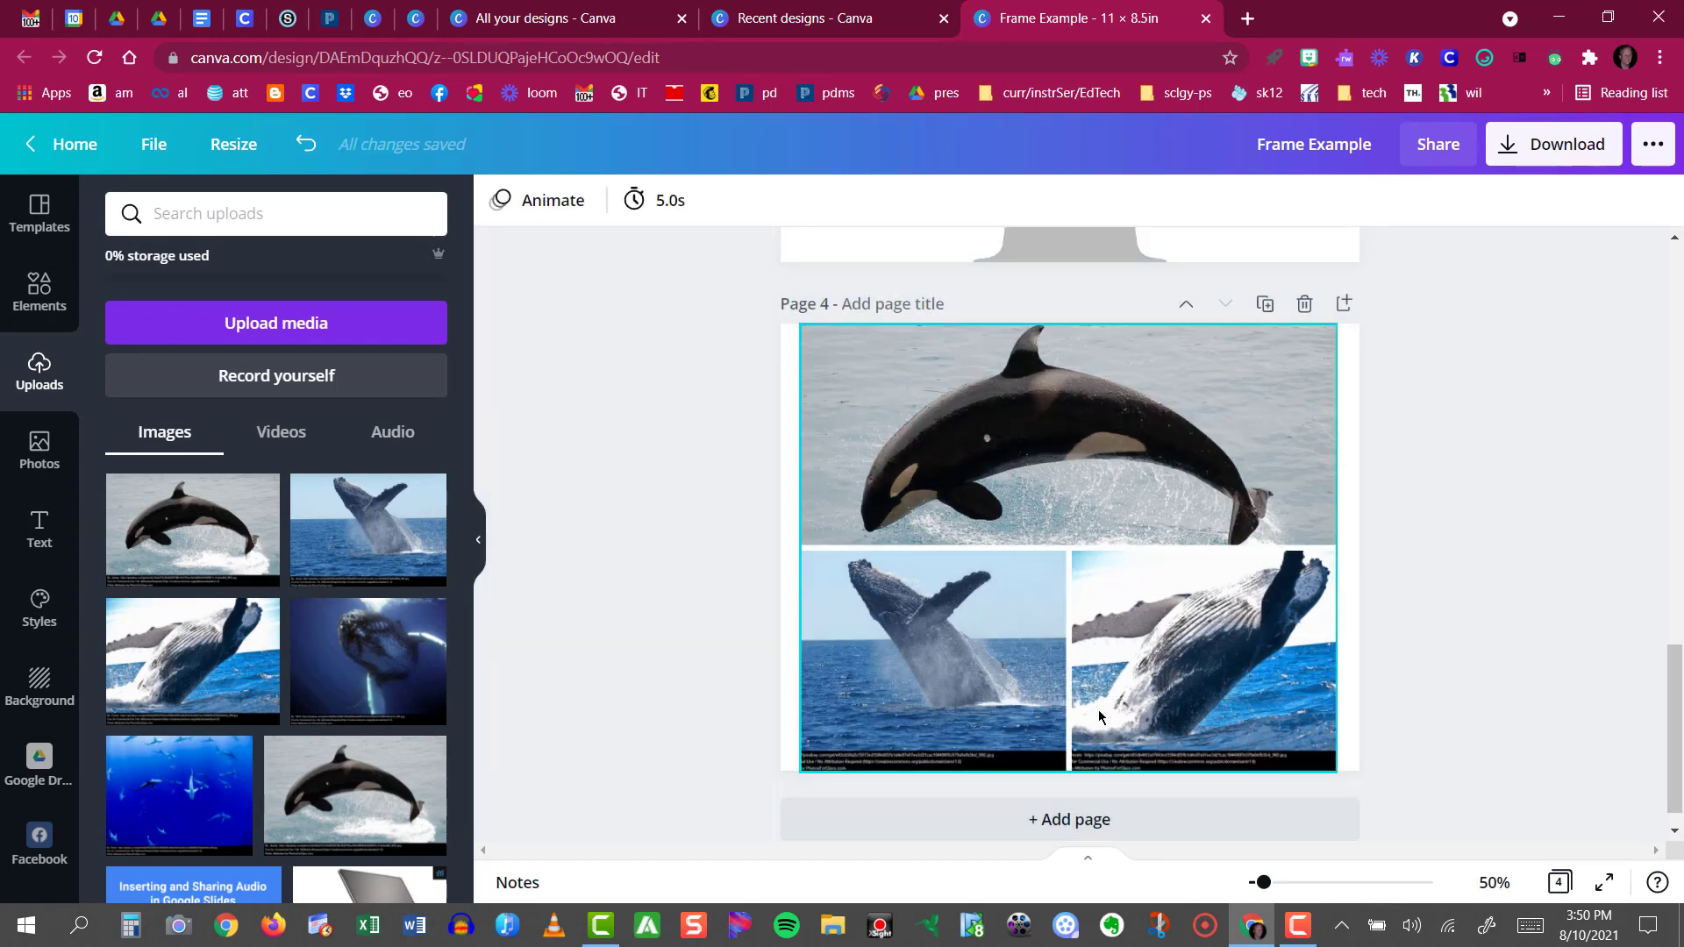
Adjust the grid height and swap the dark underwater humpback into the bottom-left cell.
click(1098, 709)
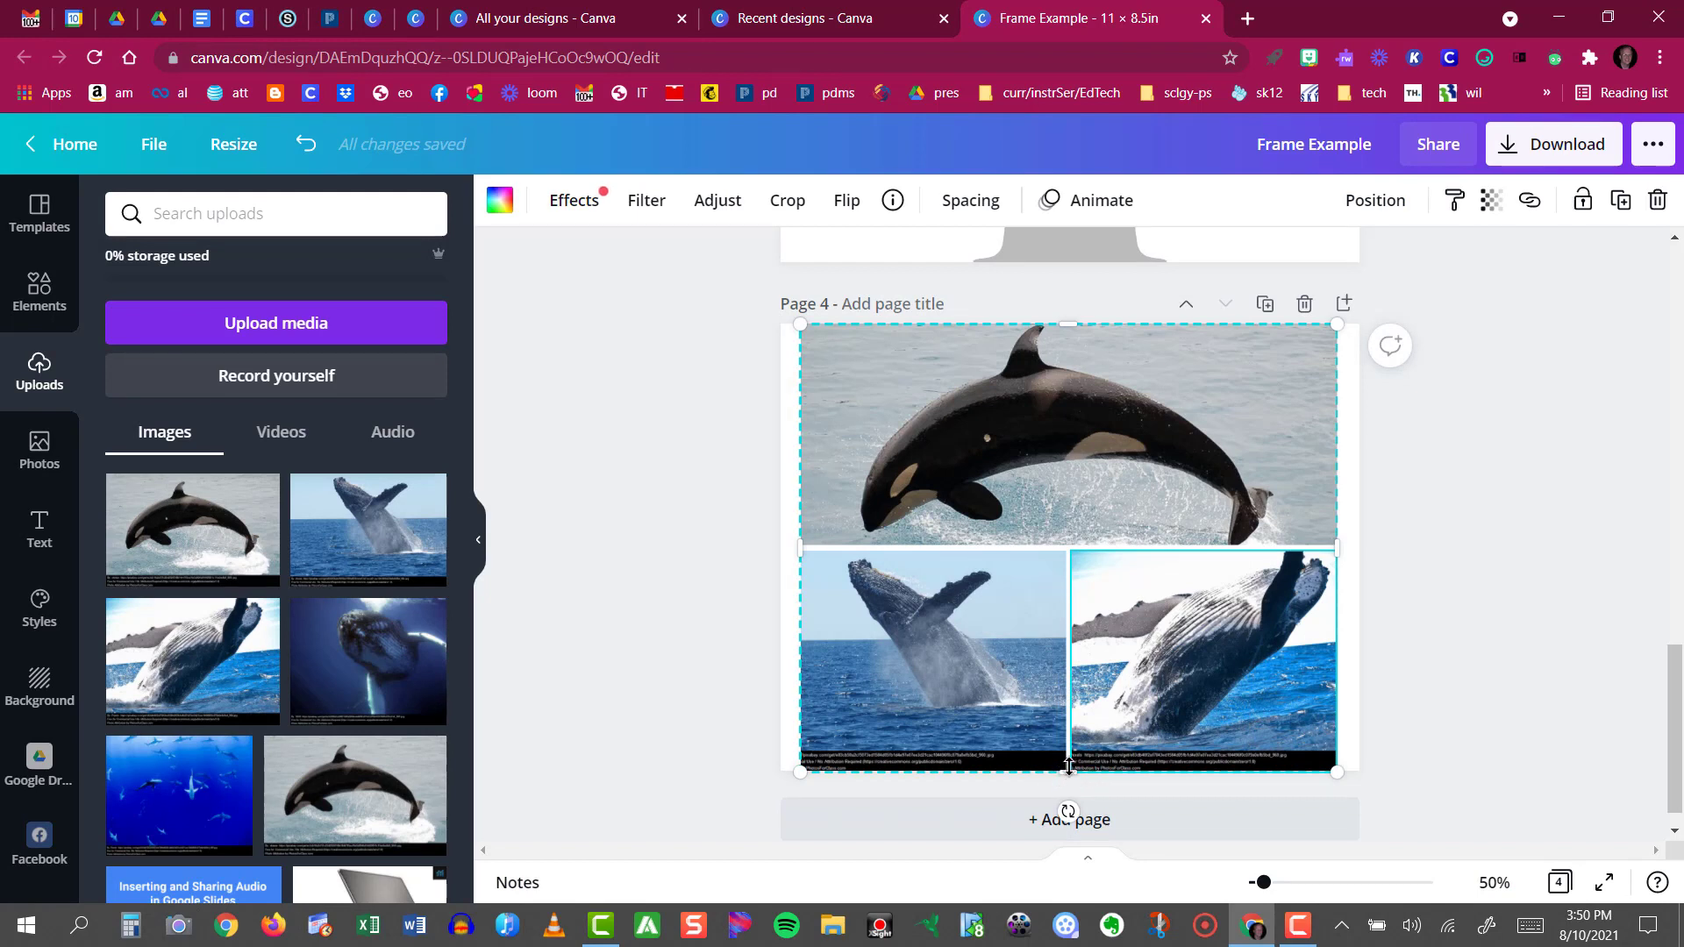
mouse_move(1069, 766)
mouse_down()
mouse_move(1051, 750)
mouse_move(1059, 763)
mouse_up()
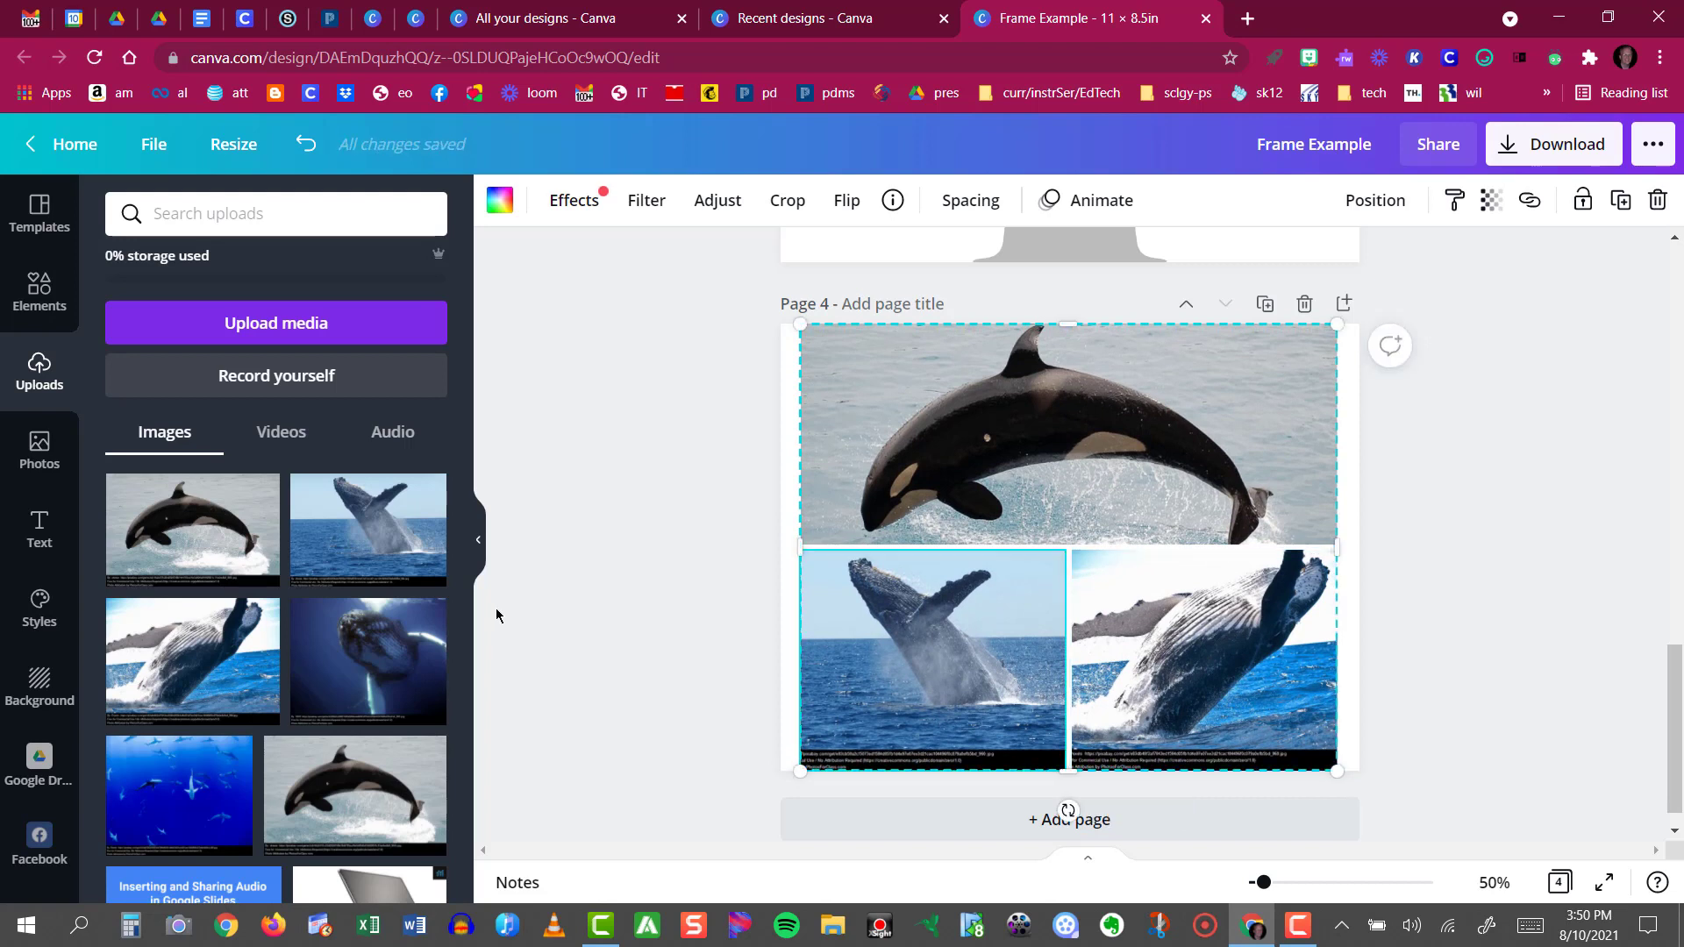
click(377, 654)
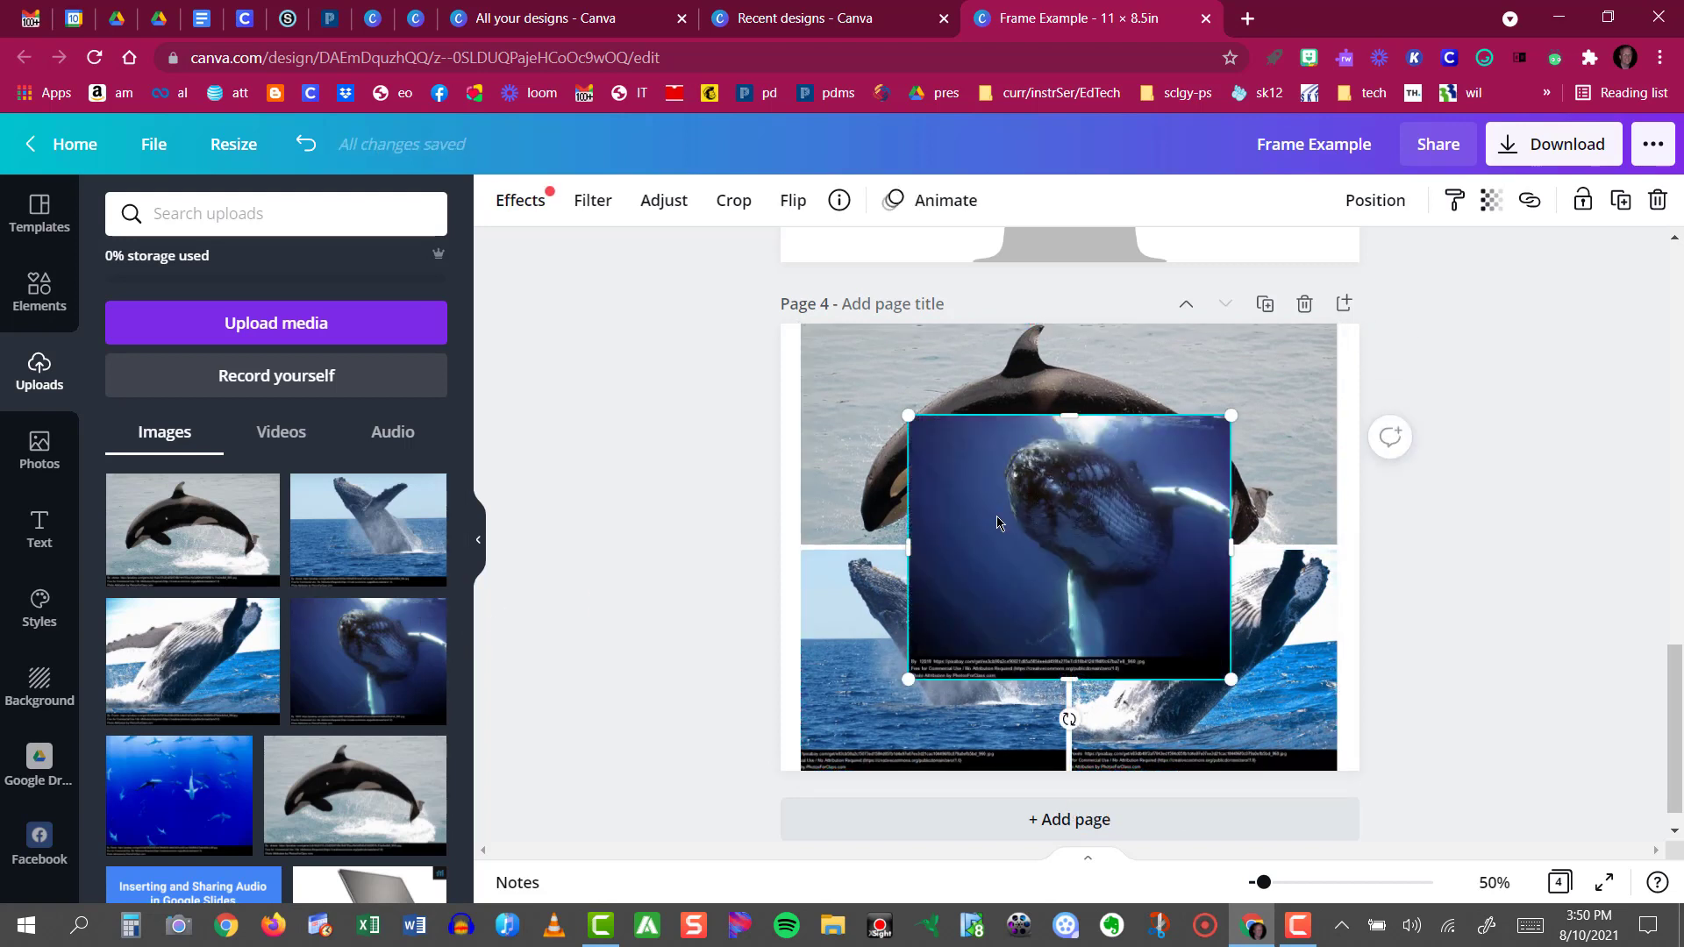
drag(1076, 511, 956, 675)
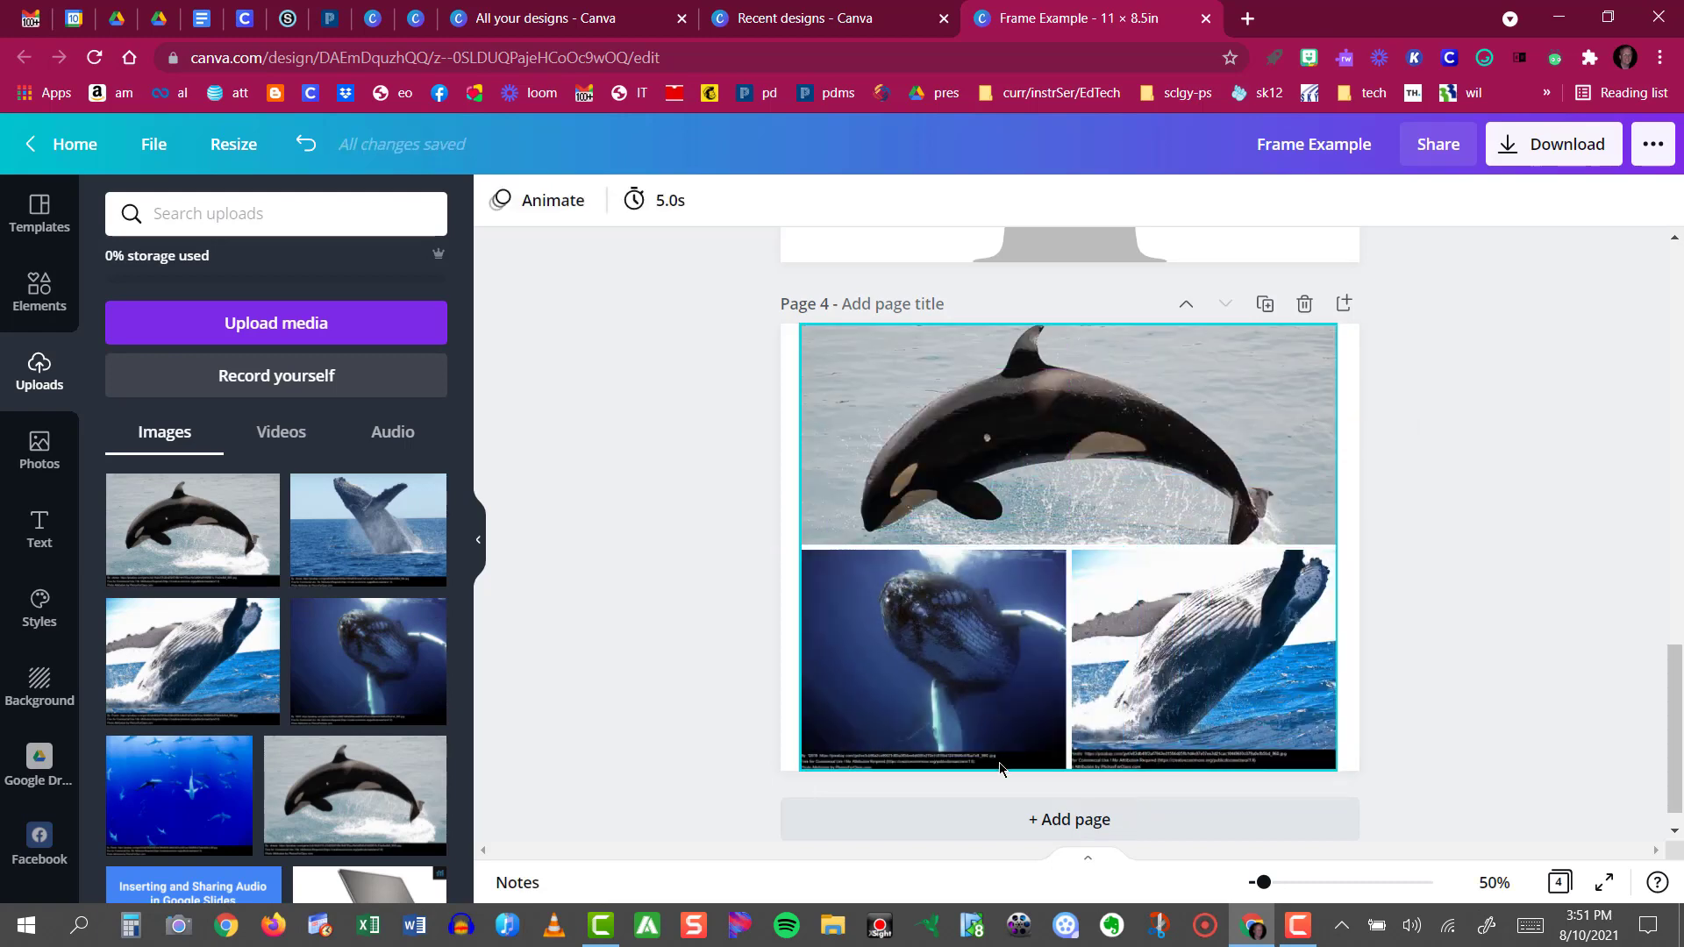
Widen the grid out to the page's right and left edges.
click(1329, 537)
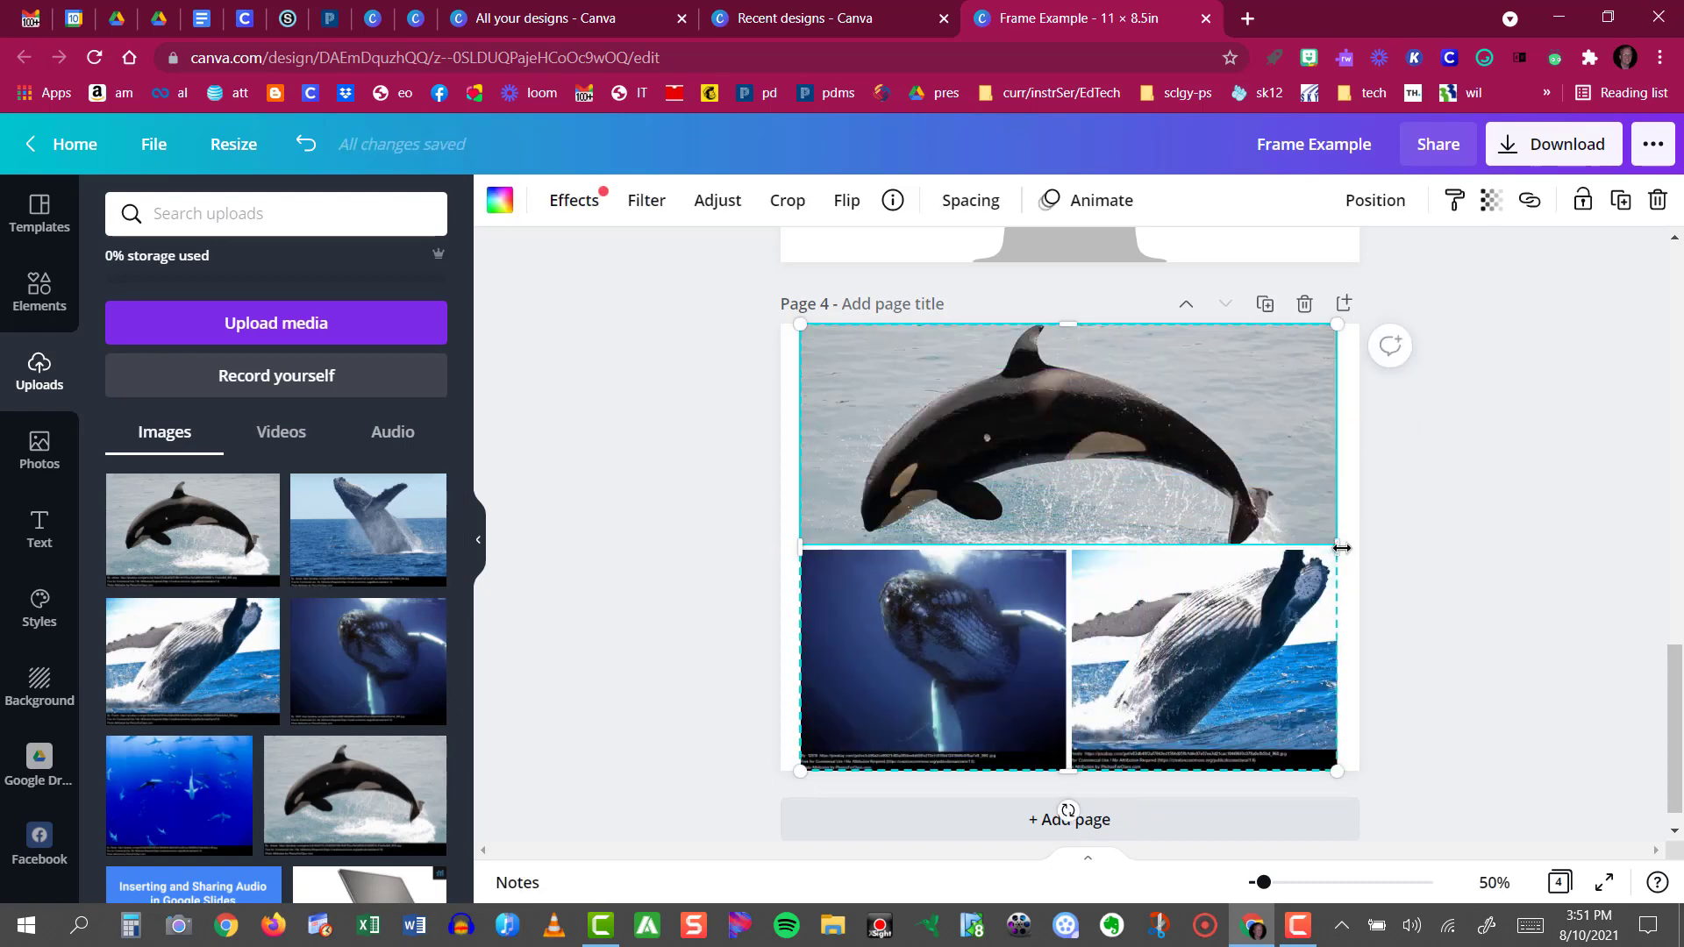
drag(1342, 548, 1359, 548)
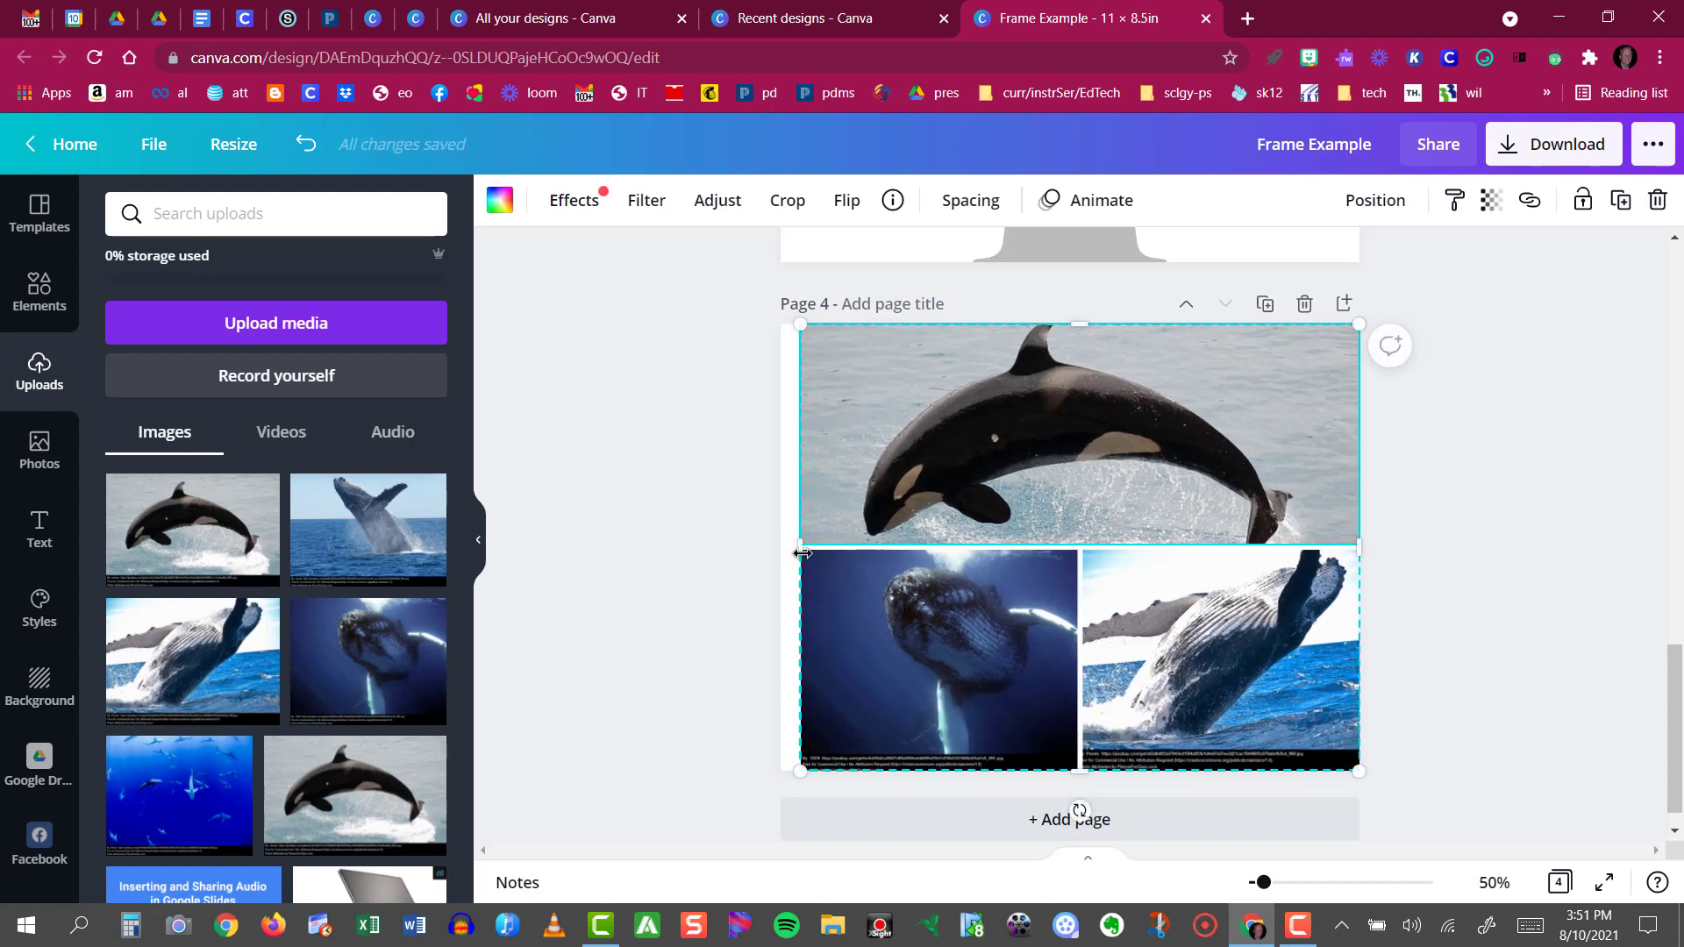
drag(800, 552, 788, 553)
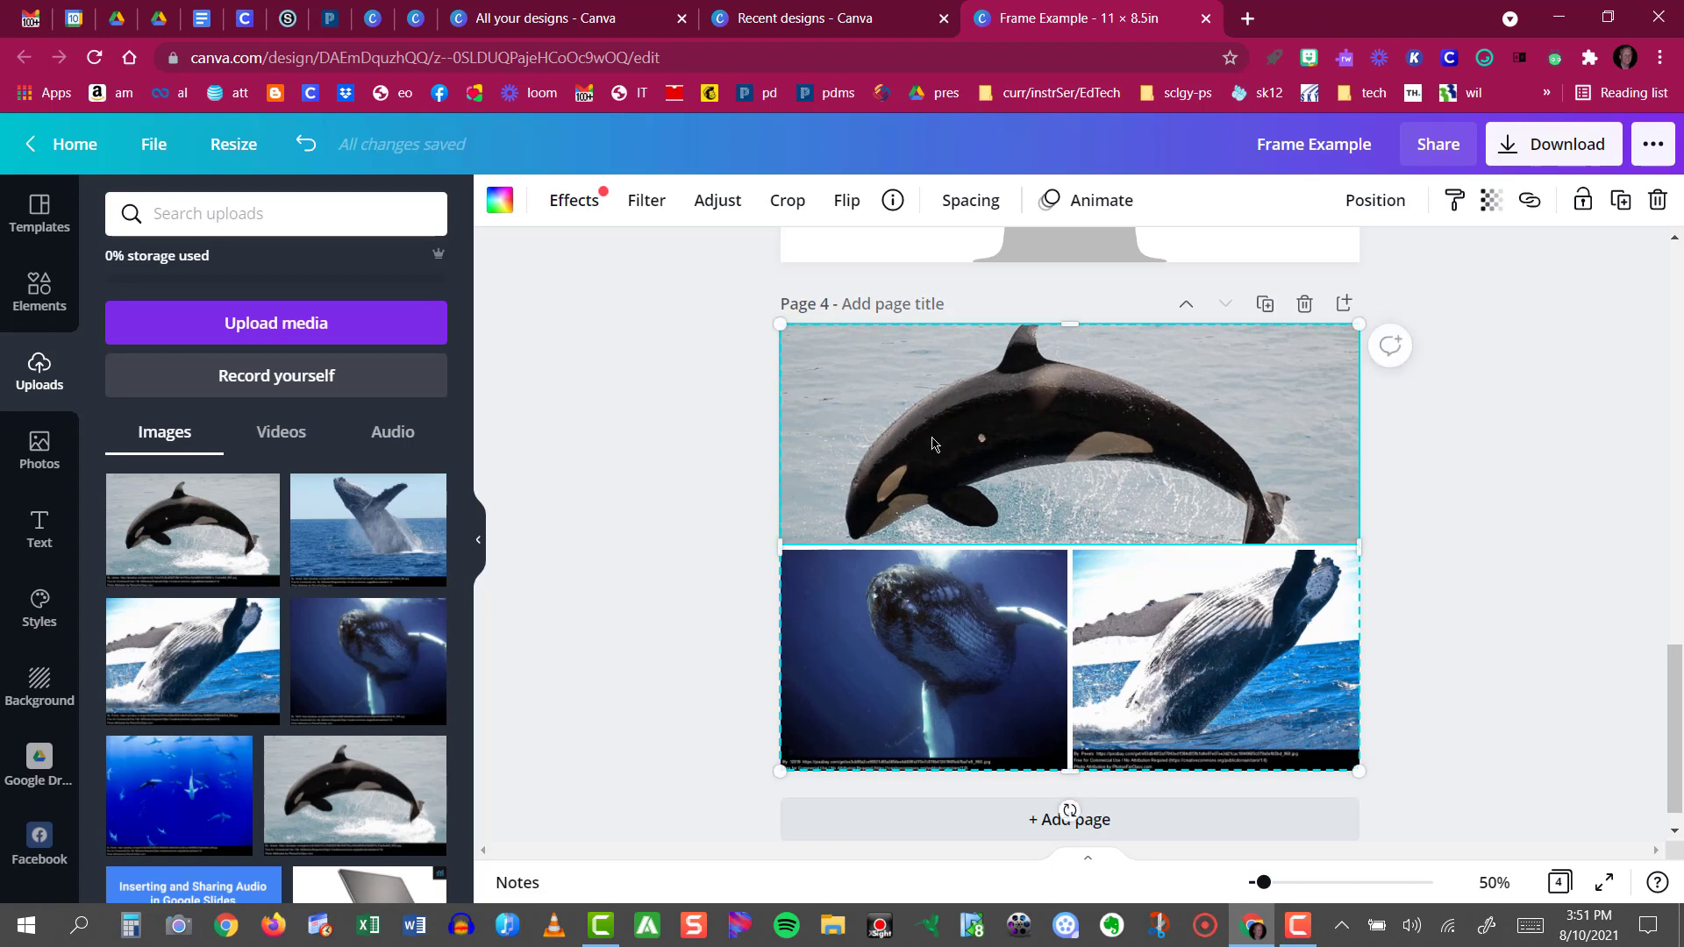
Crop the orca photo to sit lower in the top cell, then deselect the grid.
click(787, 200)
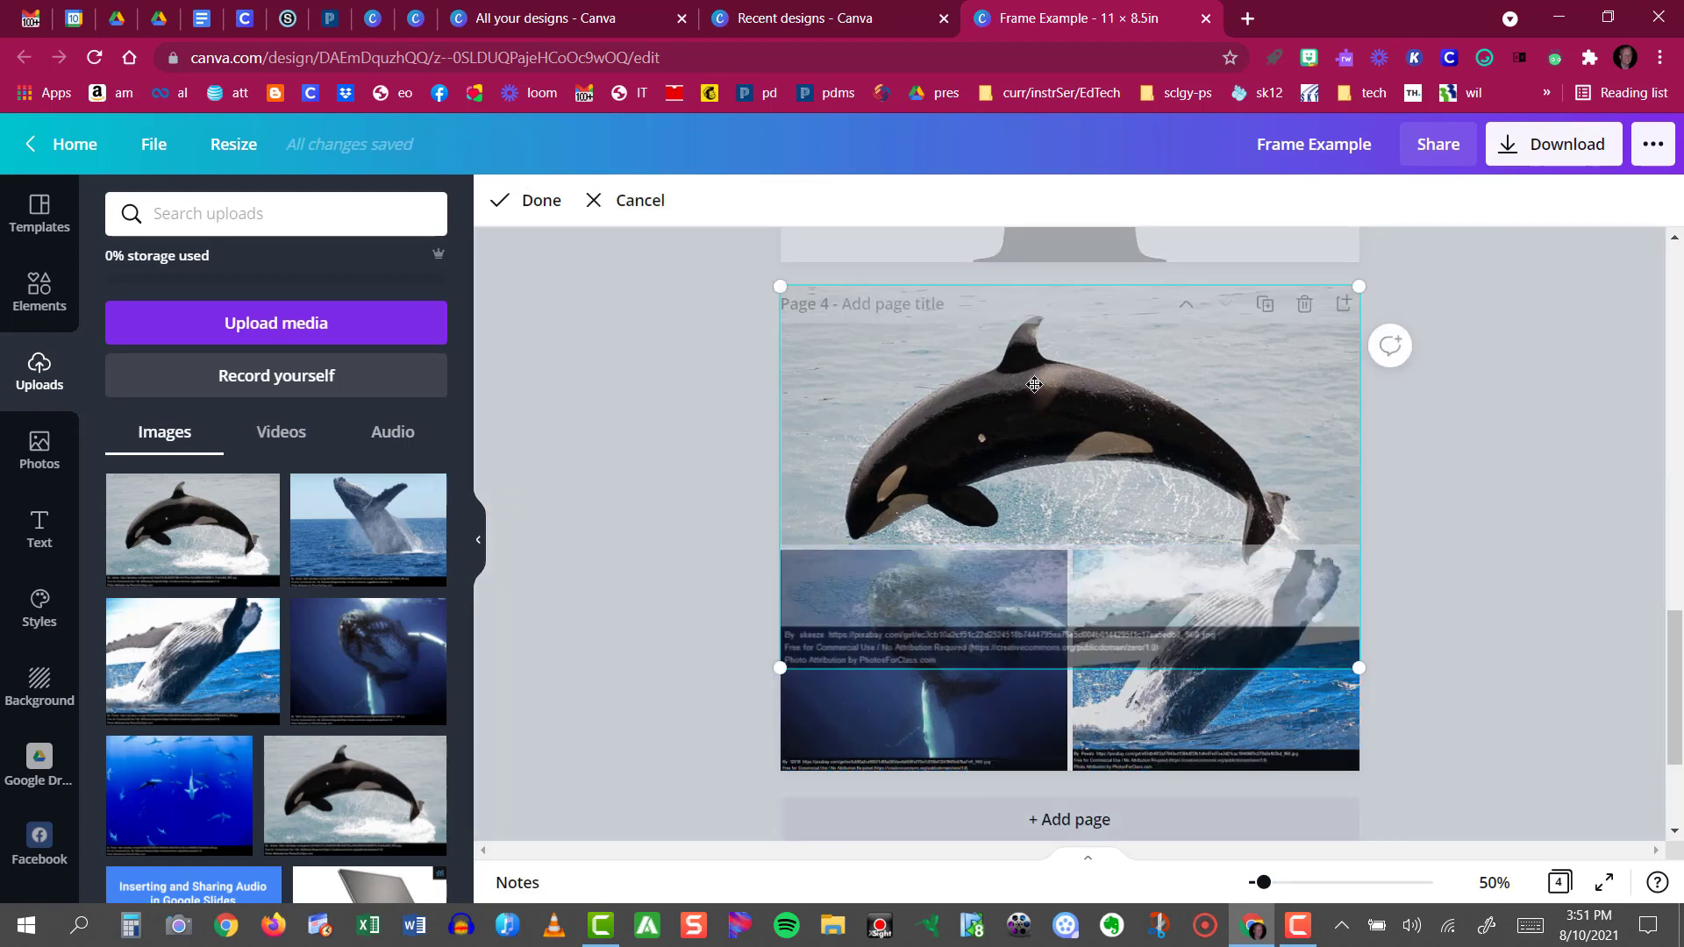
drag(1032, 385, 1033, 398)
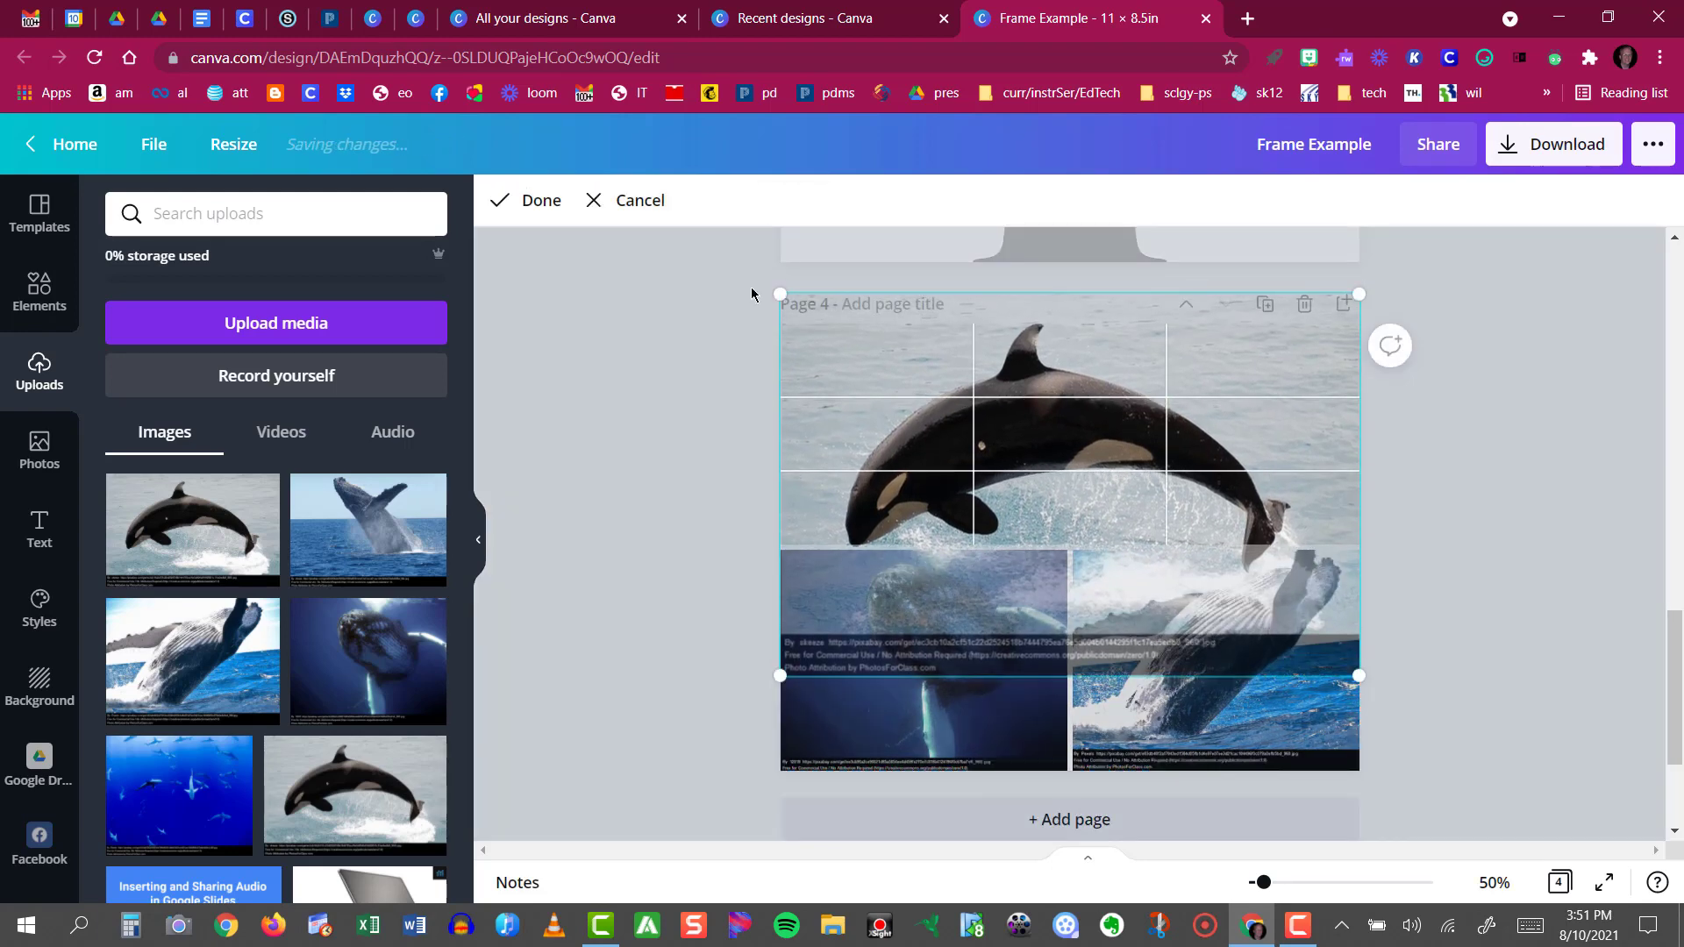
click(501, 200)
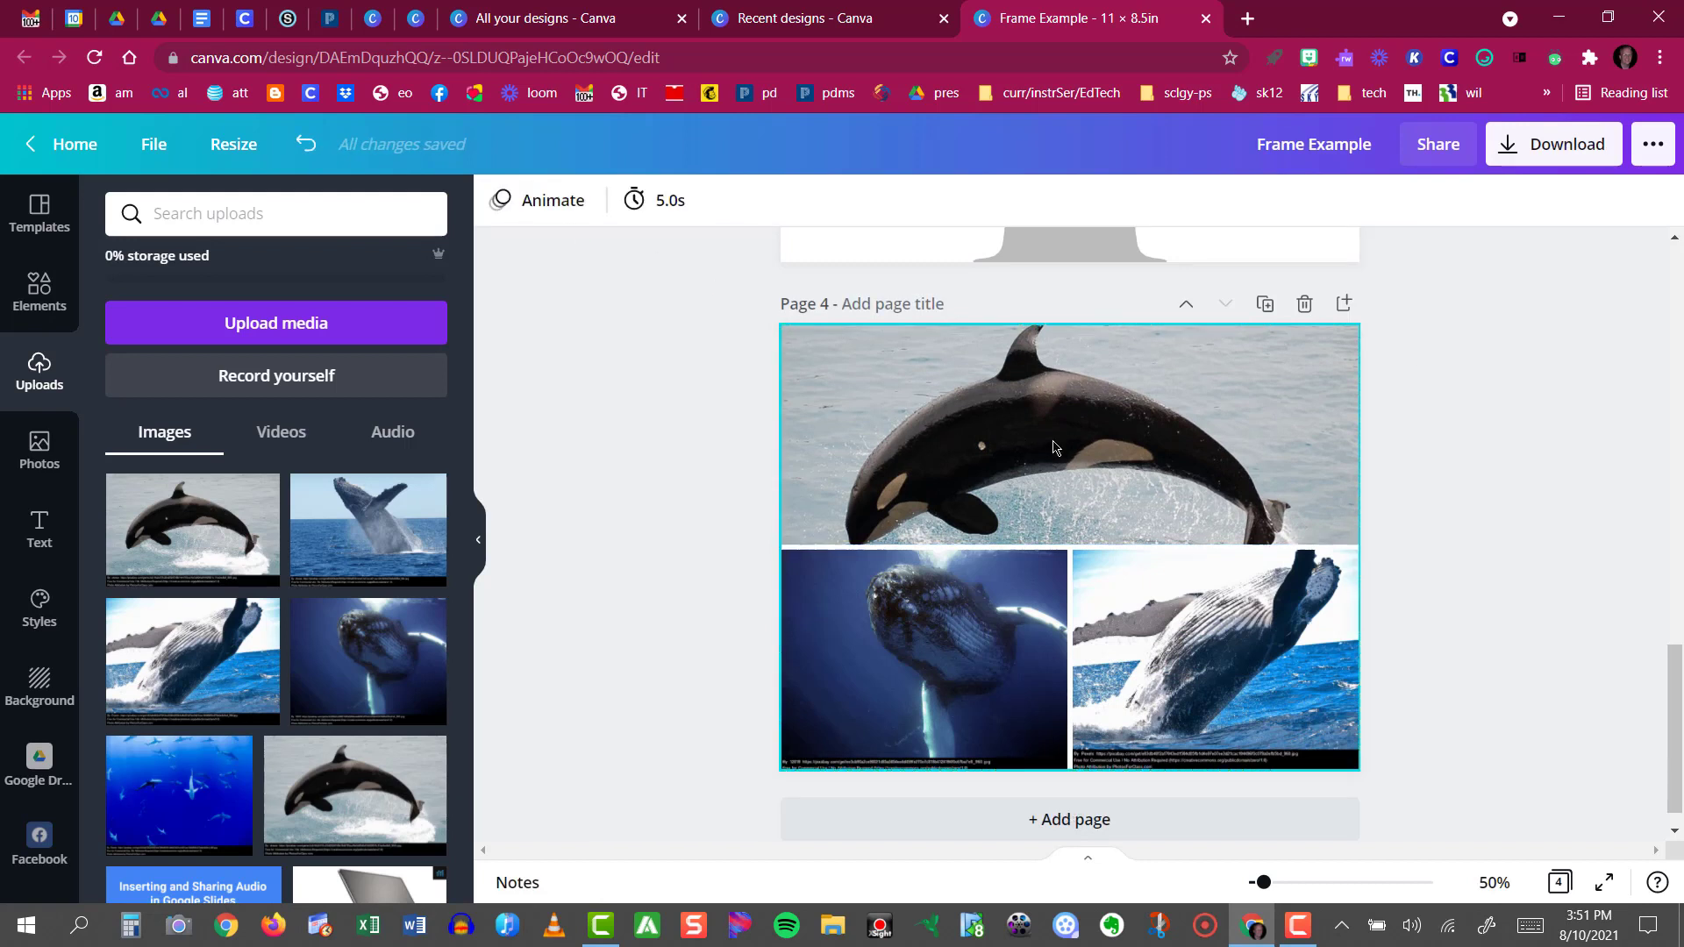
click(1463, 440)
click(1533, 156)
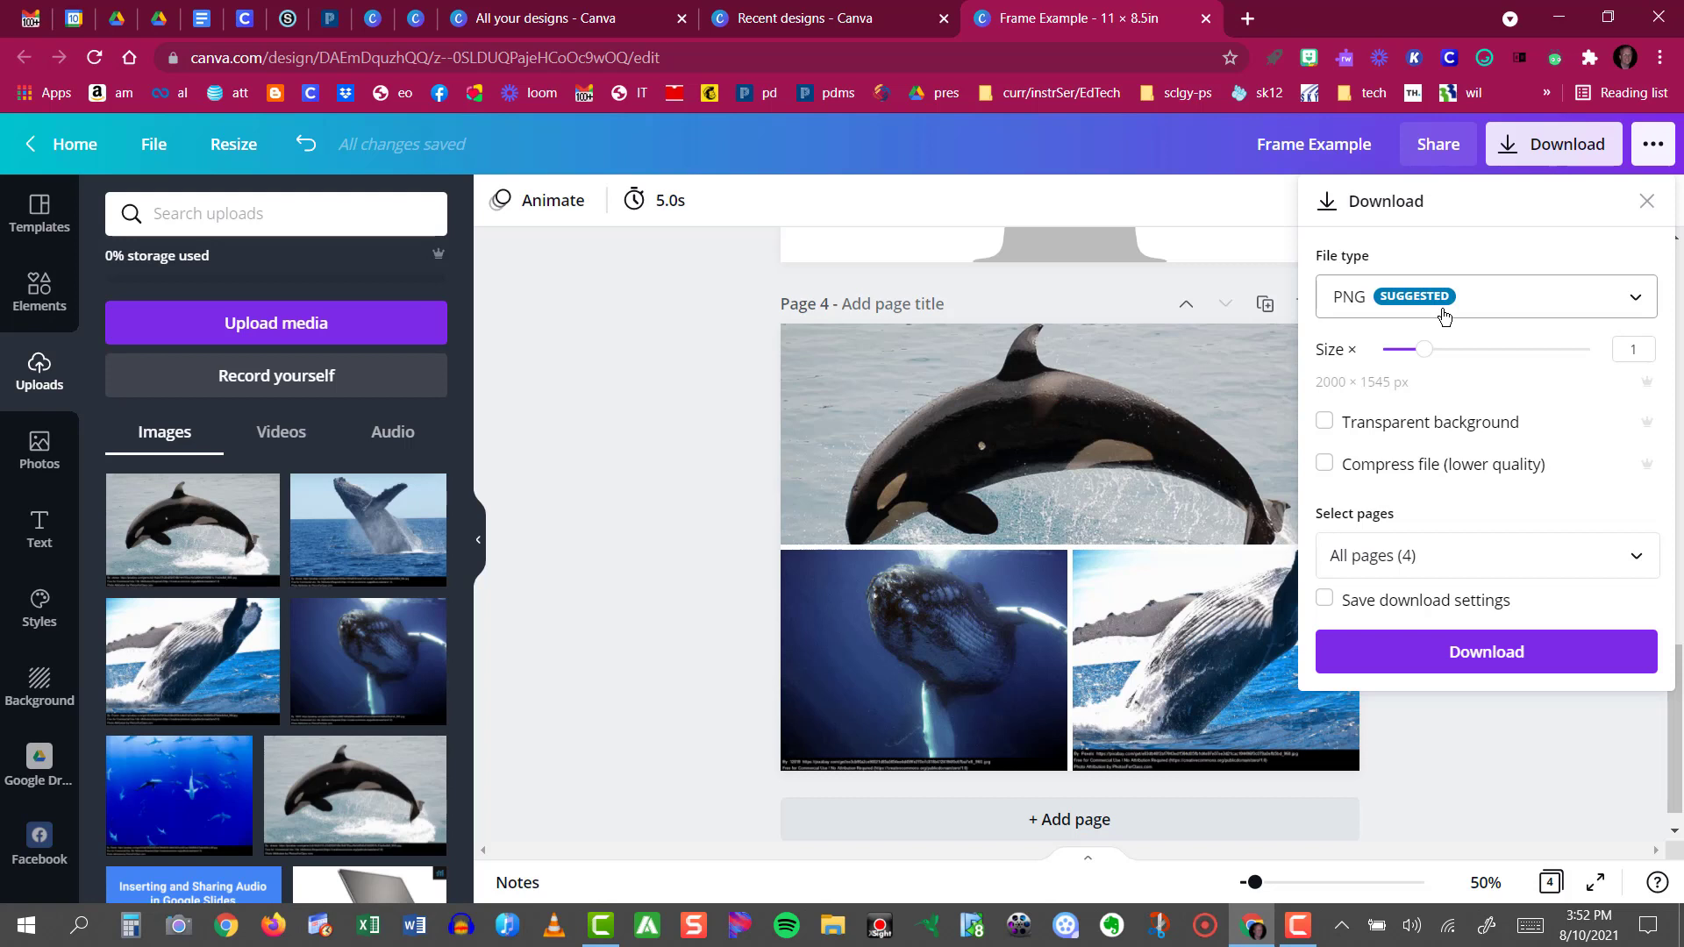
click(728, 423)
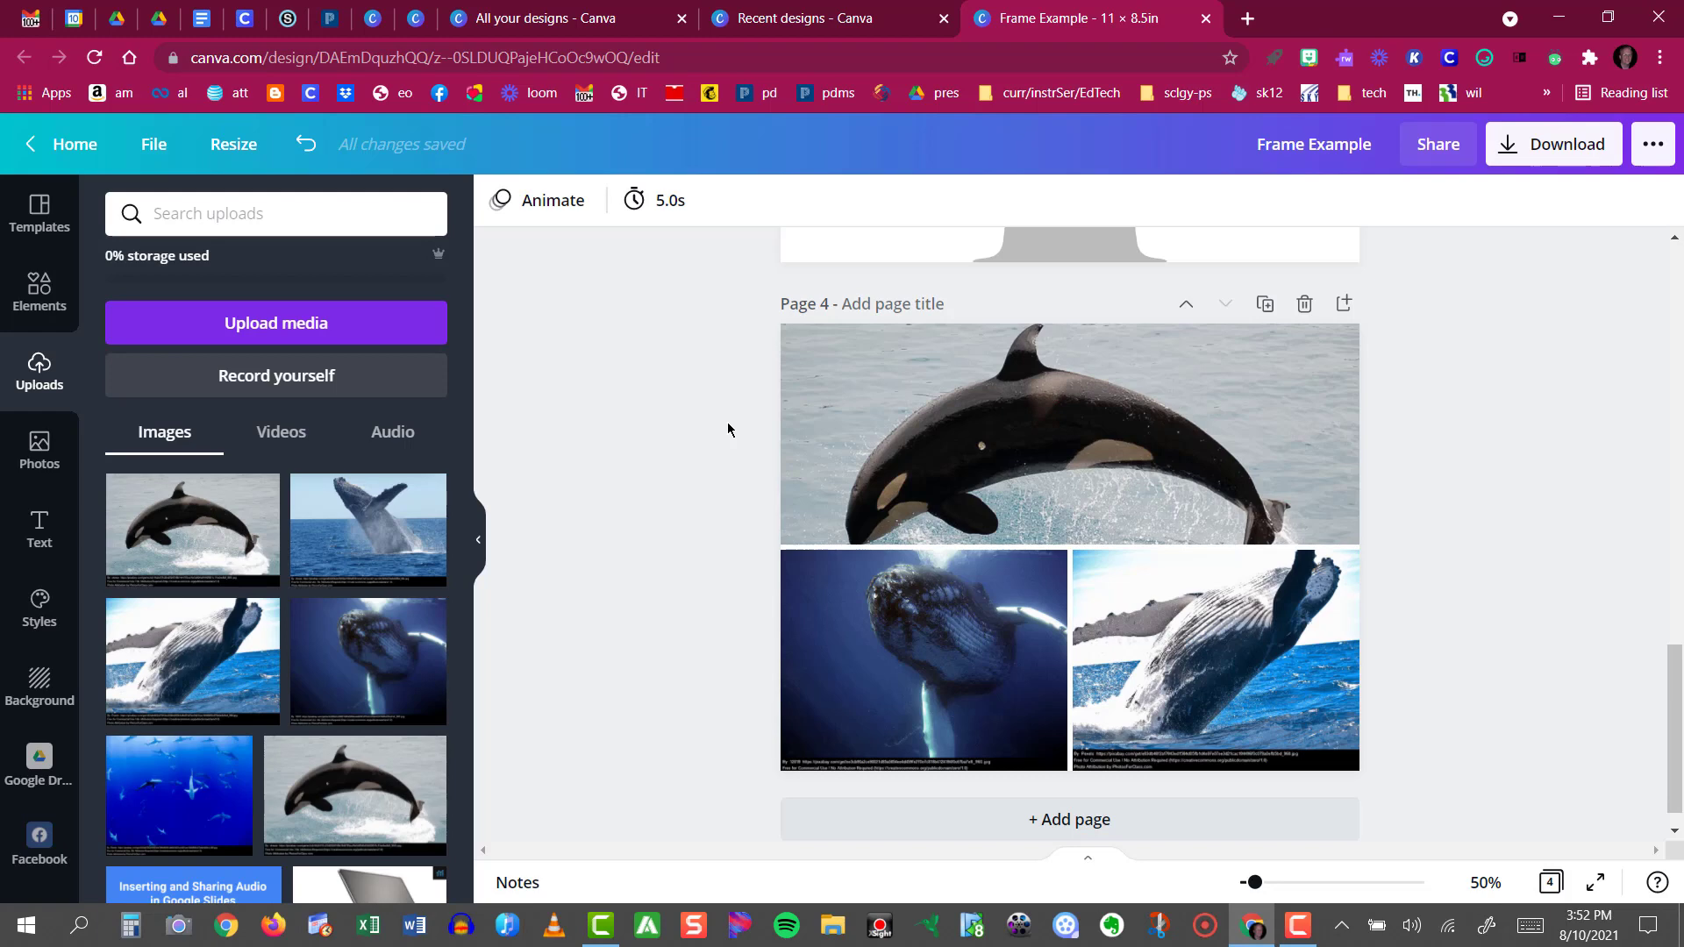
Return to the earlier Grids element search results and browse the alternative grid layouts.
click(39, 292)
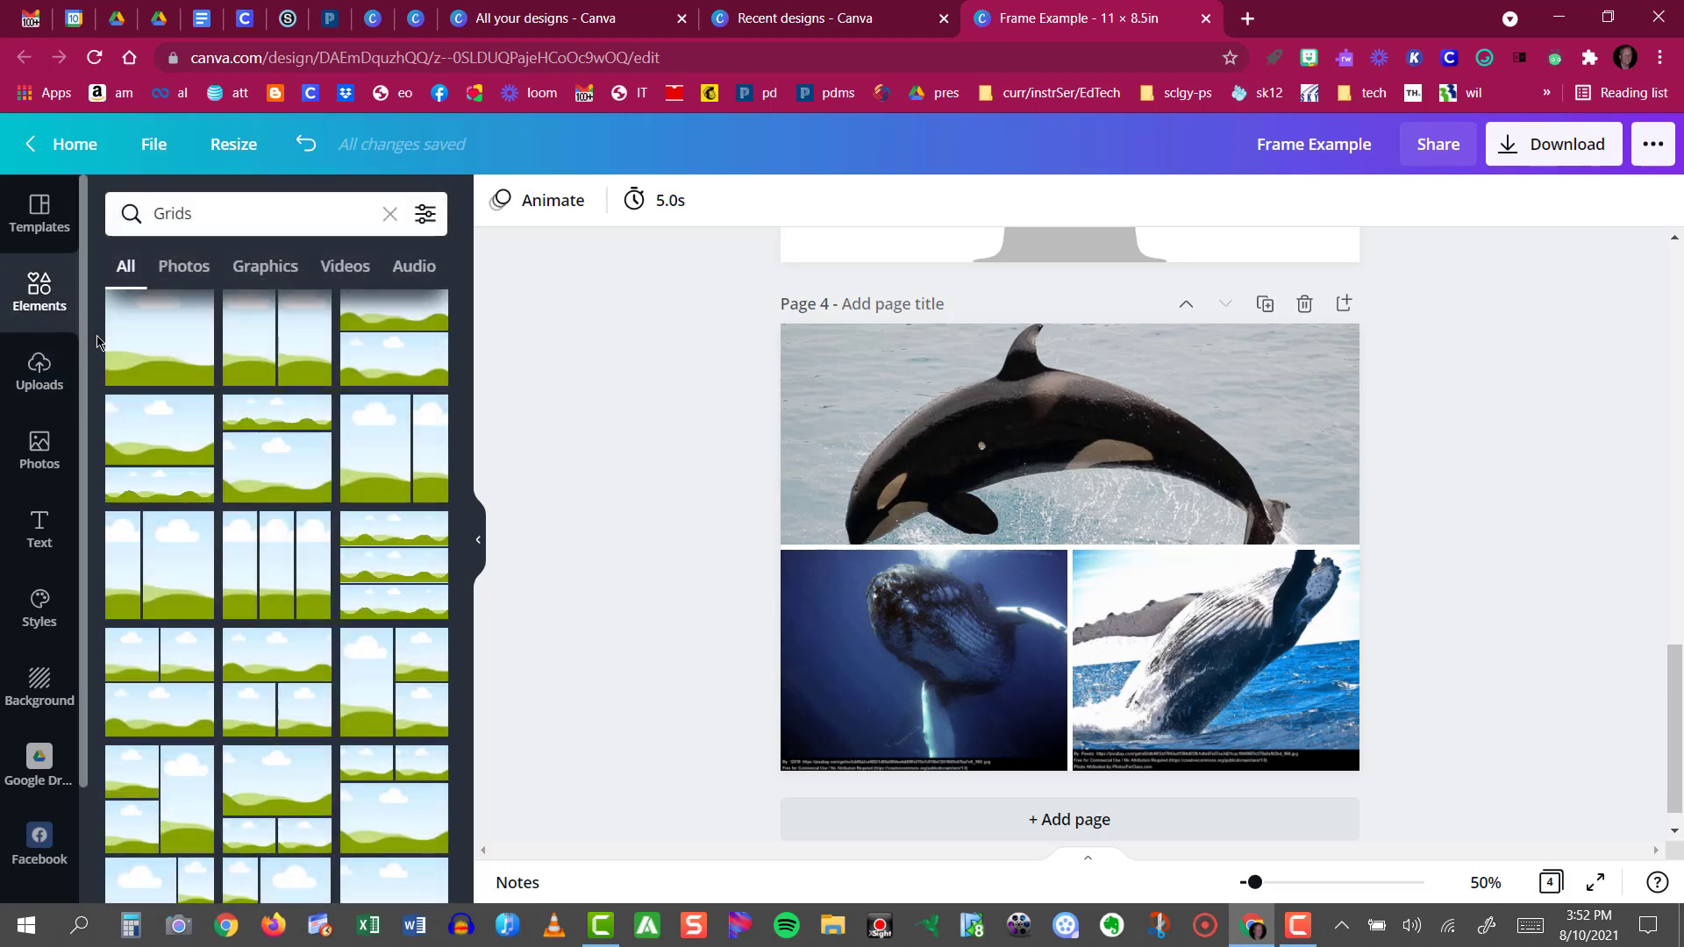
scroll(308, 675, down, 3)
scroll(309, 675, down, 5)
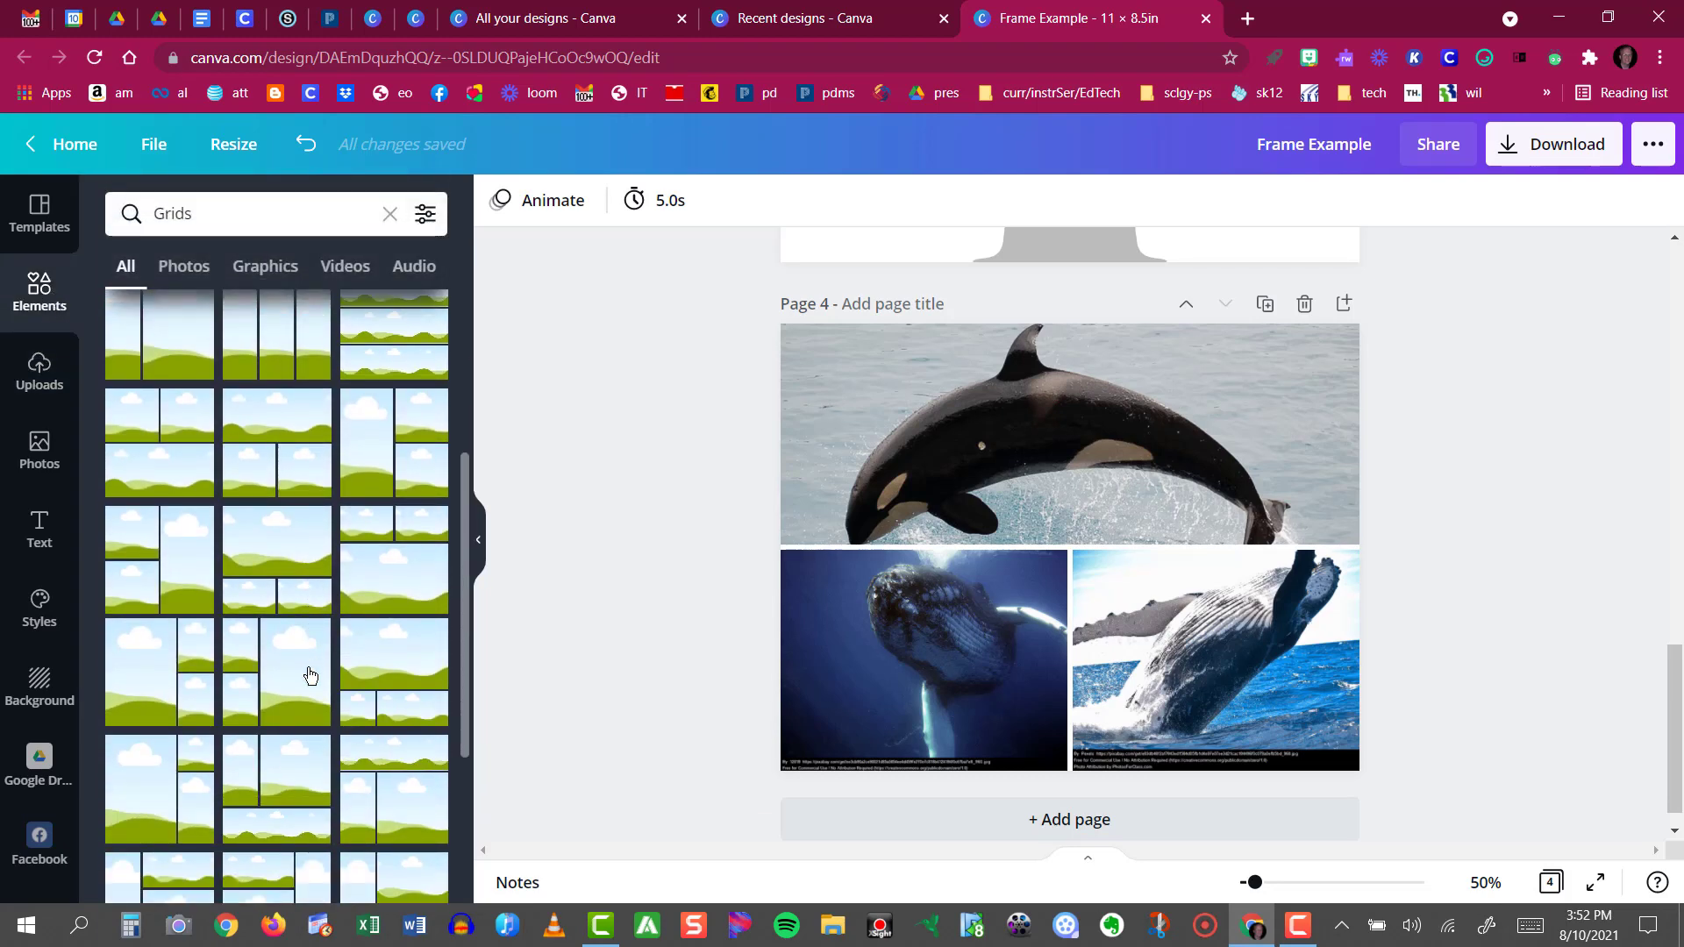
scroll(309, 675, down, 3)
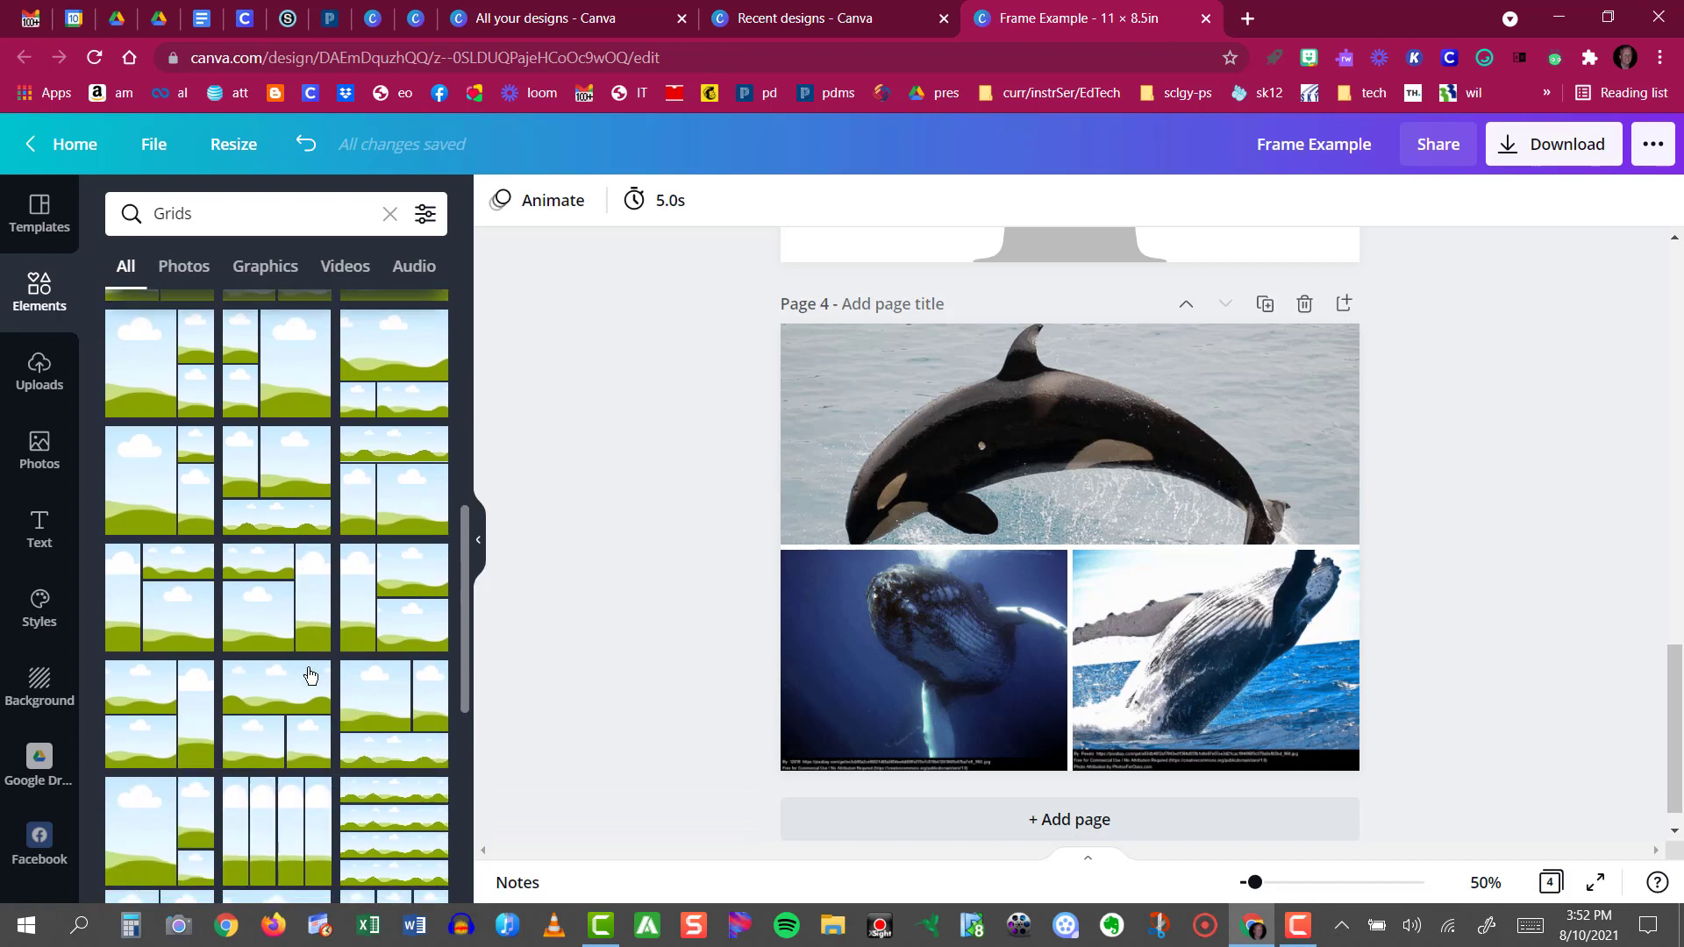
scroll(309, 675, down, 1)
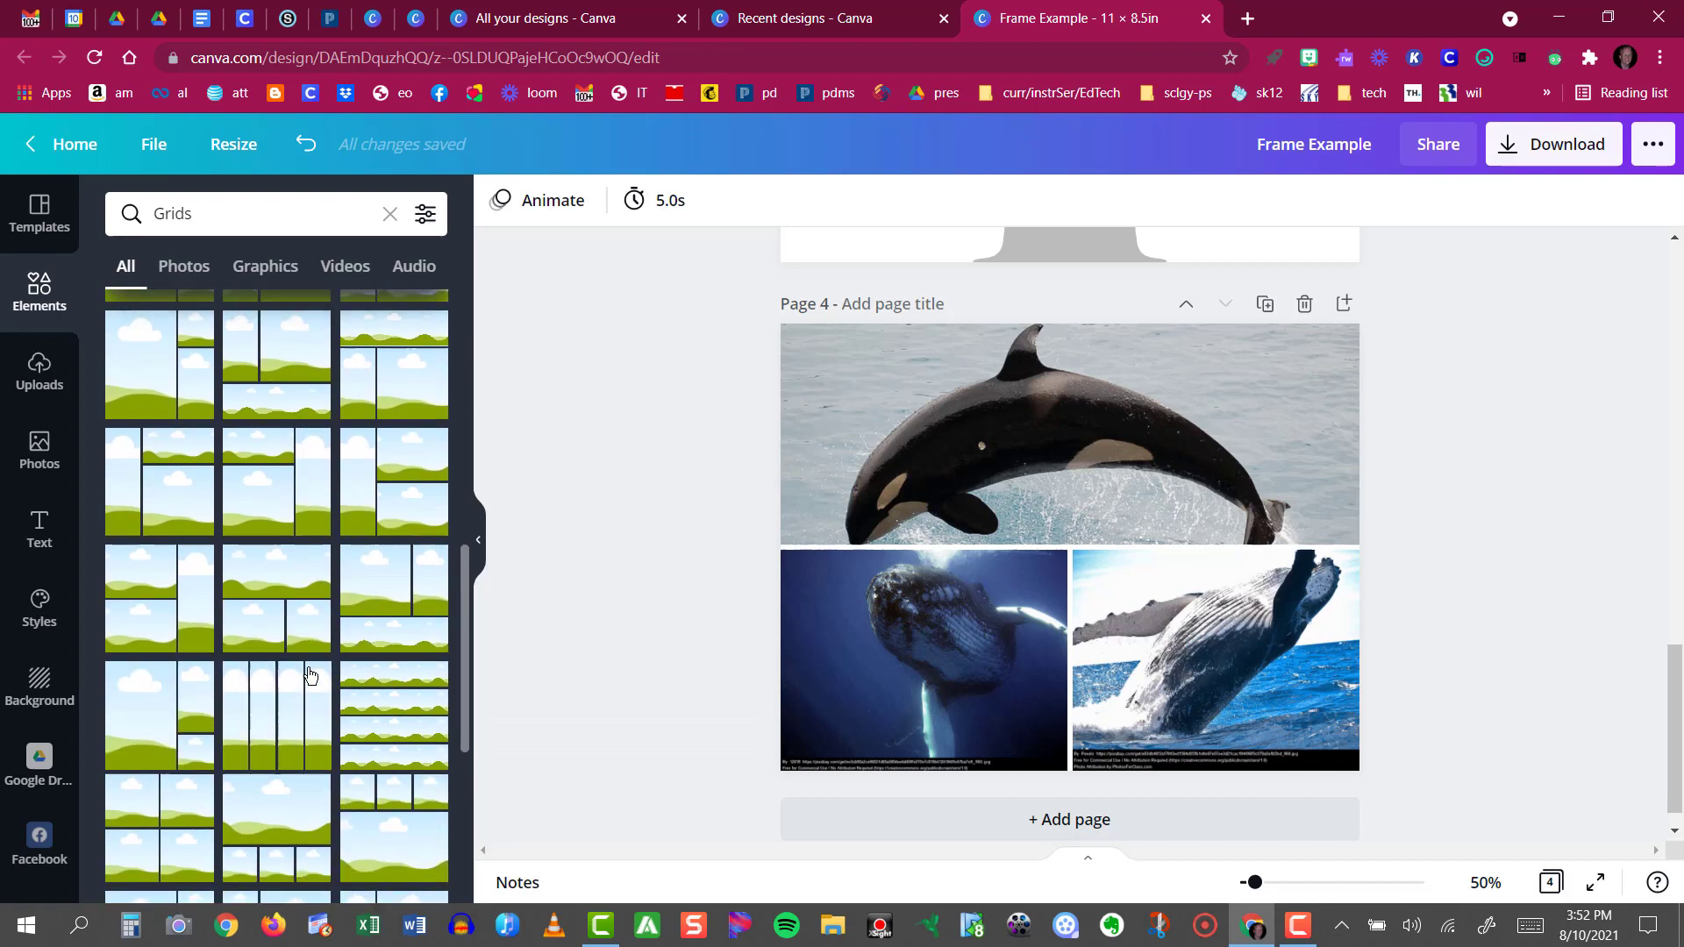
scroll(309, 676, up, 1)
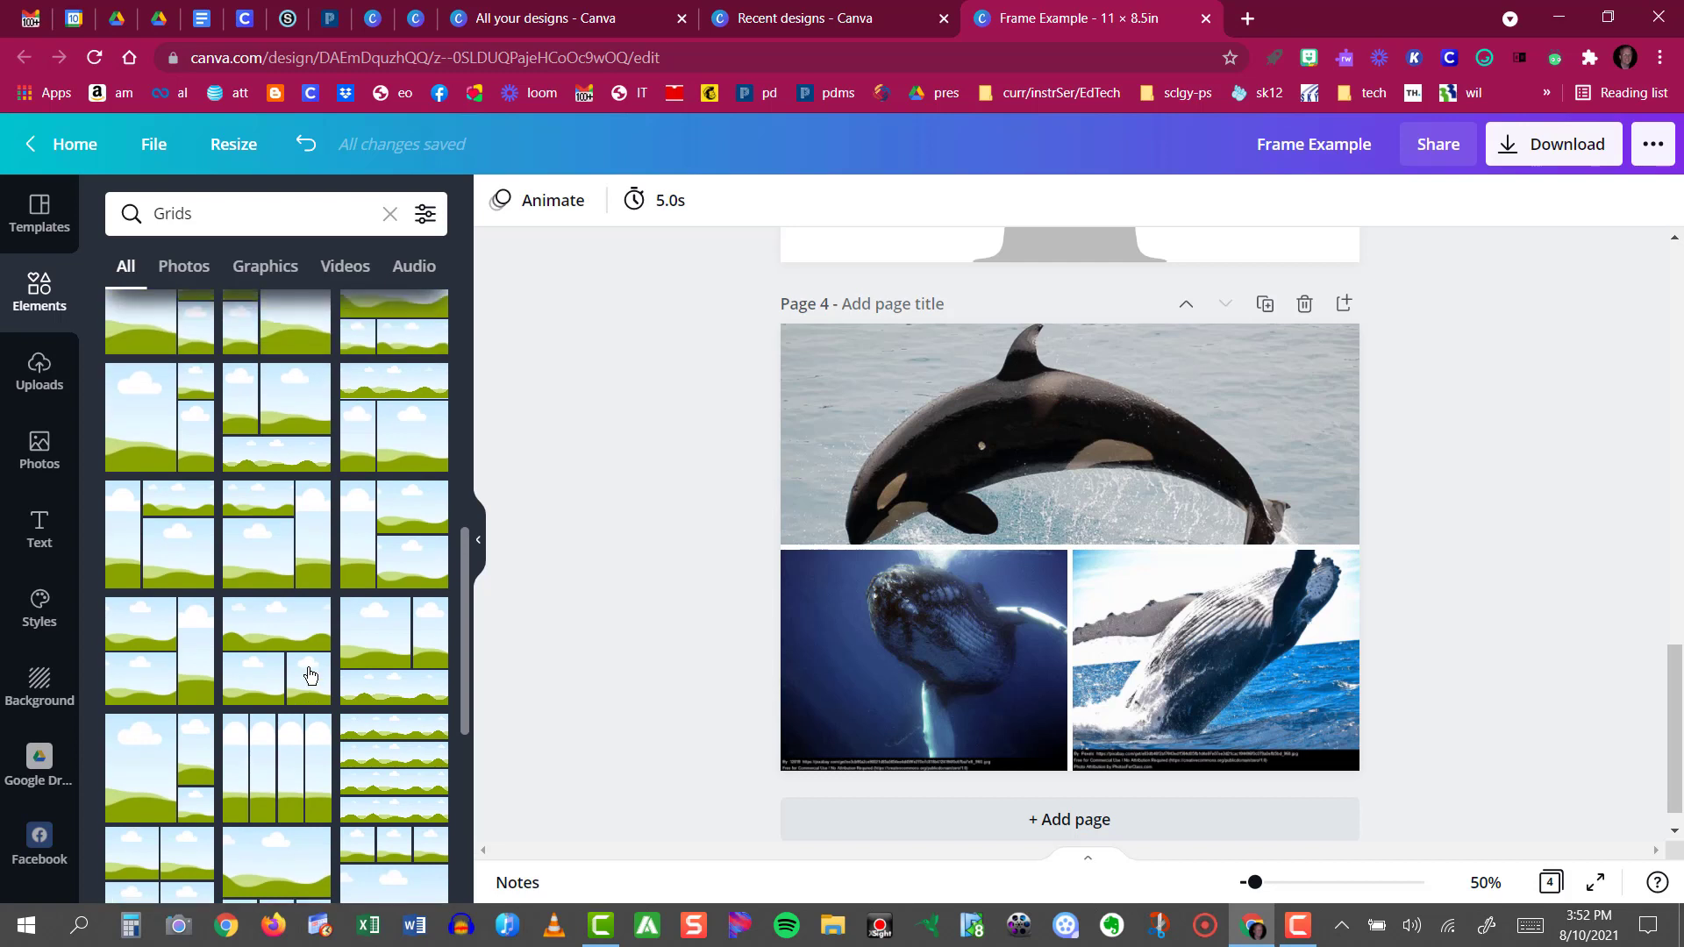